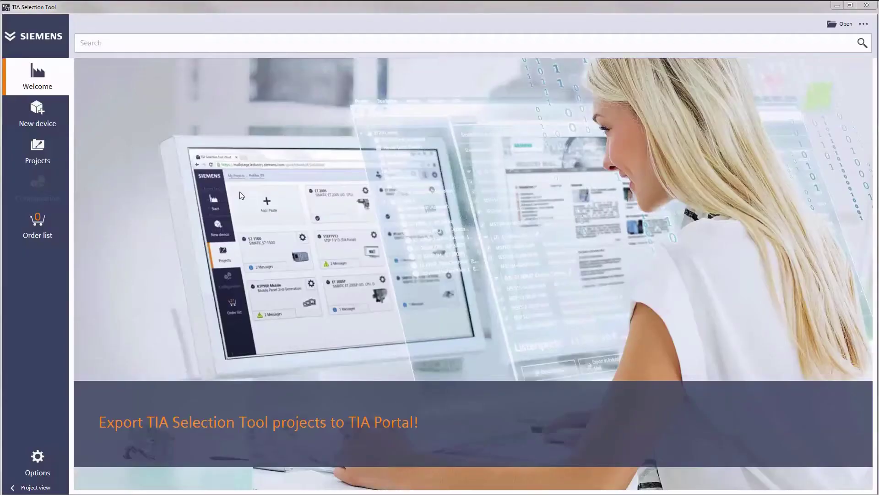
Create a Plant configuration device, then add another one under Gruppe_1 from the project view
{"action": "left_click", "coordinate": [38, 119]}
{"action": "left_click", "coordinate": [153, 92]}
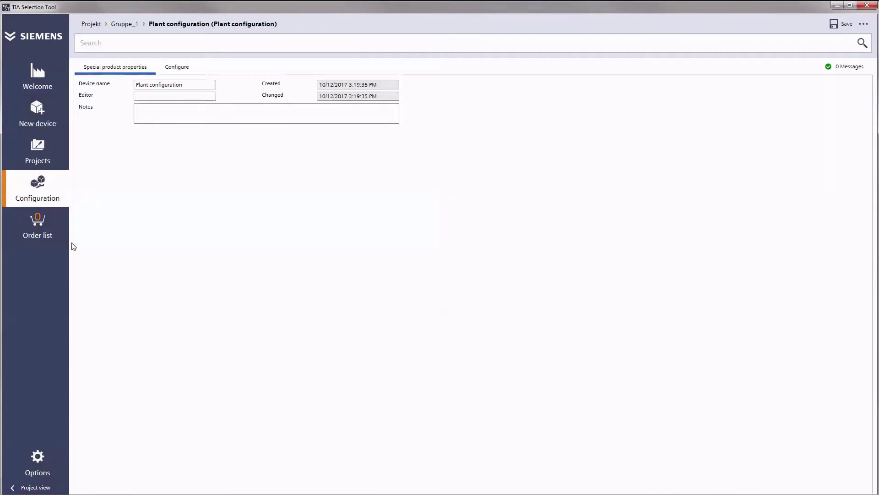
{"action": "left_click", "coordinate": [32, 488]}
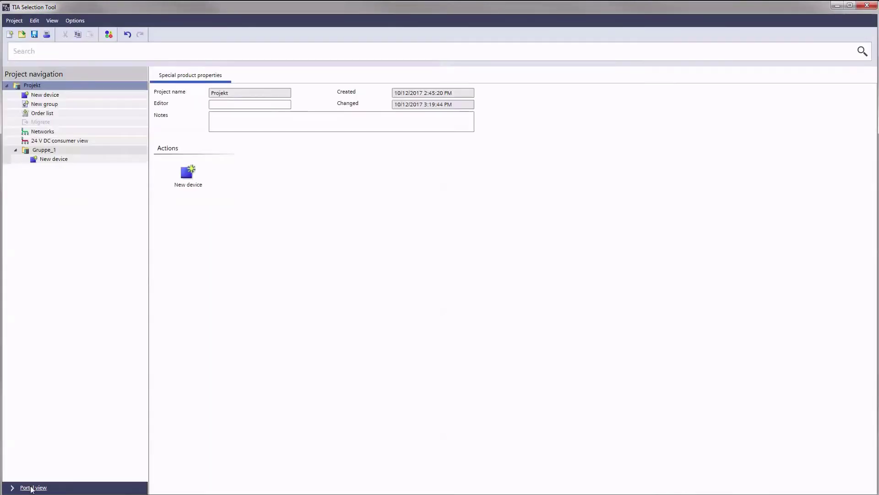
{"action": "left_click", "coordinate": [64, 160]}
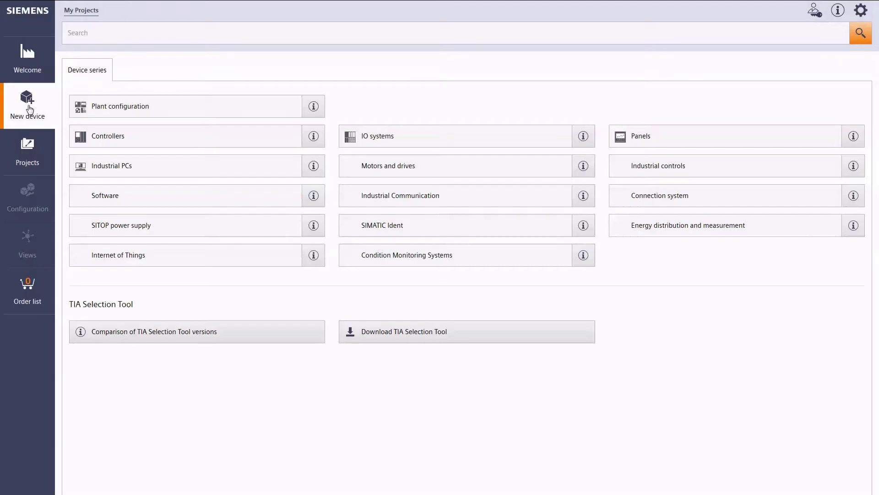
{"action": "left_click", "coordinate": [144, 112]}
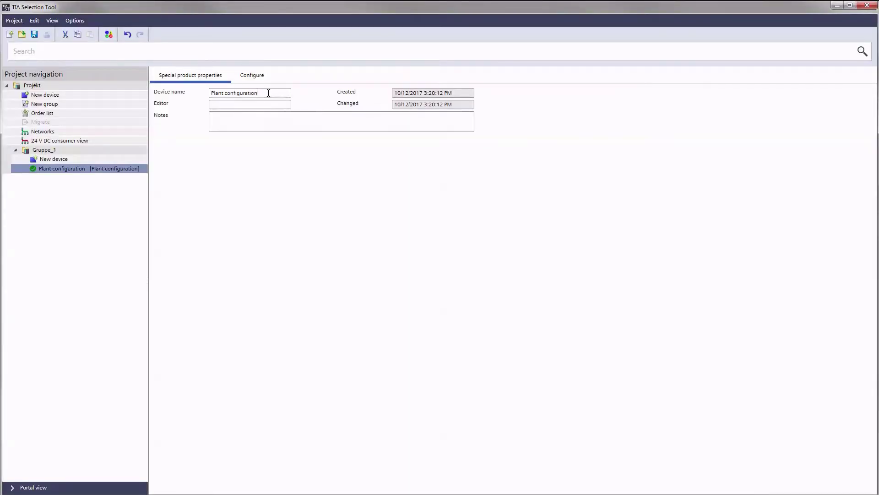
Step through Central modules, Distributed modules, CPU / IM, Network and SITOP power supply to Result
{"action": "left_click_drag", "start_coordinate": [269, 93], "coordinate": [161, 96]}
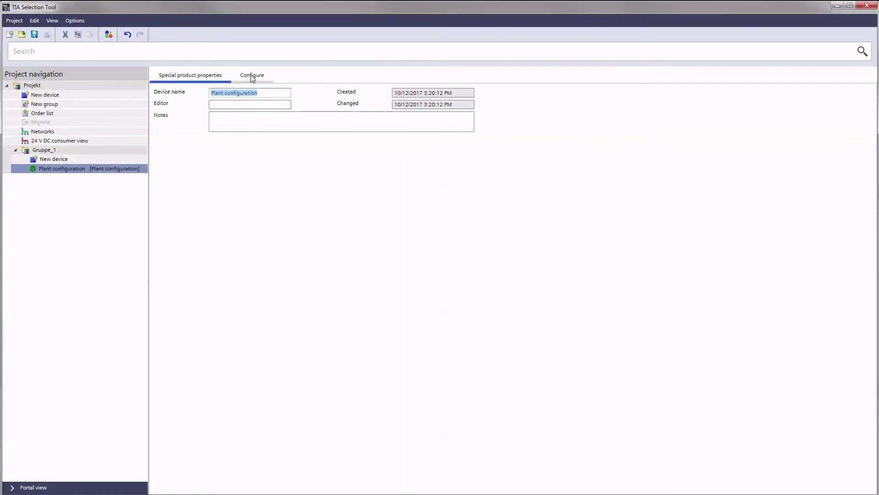
{"action": "left_click", "coordinate": [252, 76]}
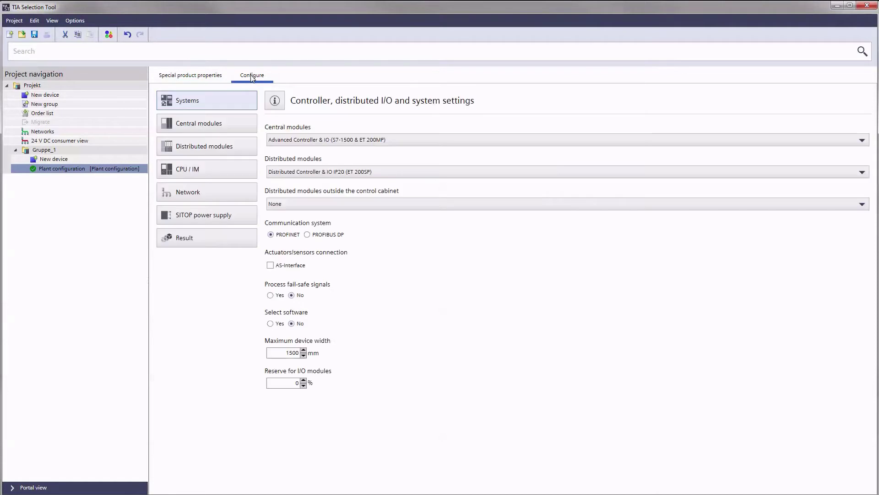
{"action": "left_click", "coordinate": [220, 127]}
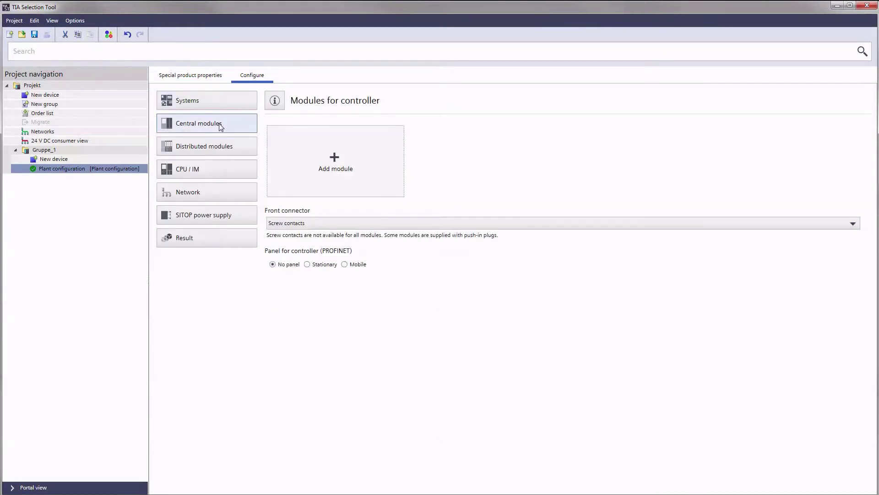
{"action": "left_click", "coordinate": [221, 156]}
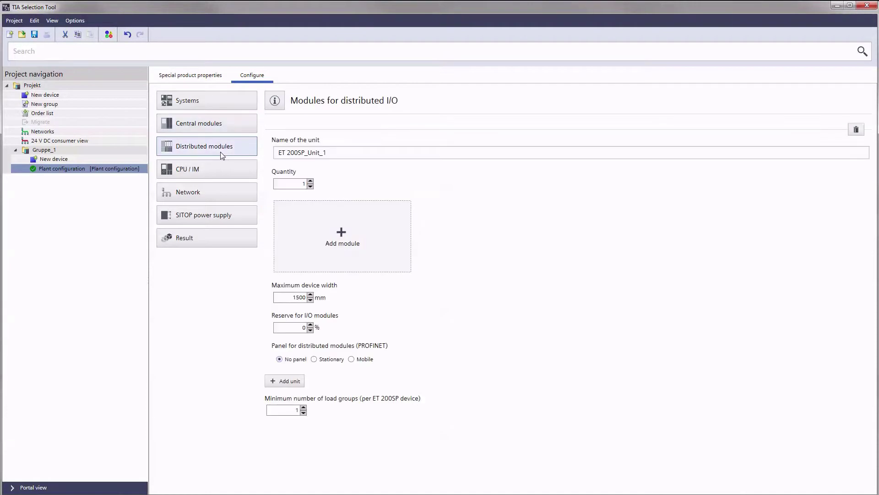
{"action": "left_click", "coordinate": [223, 178]}
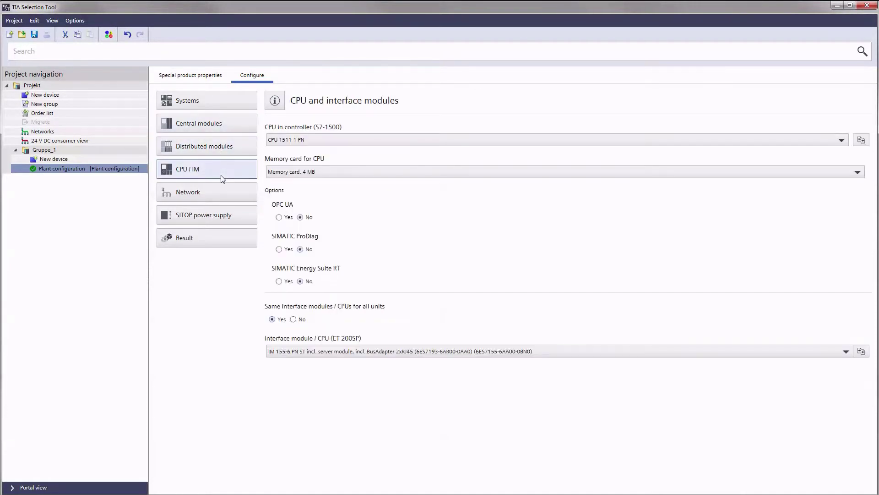
{"action": "left_click", "coordinate": [222, 199]}
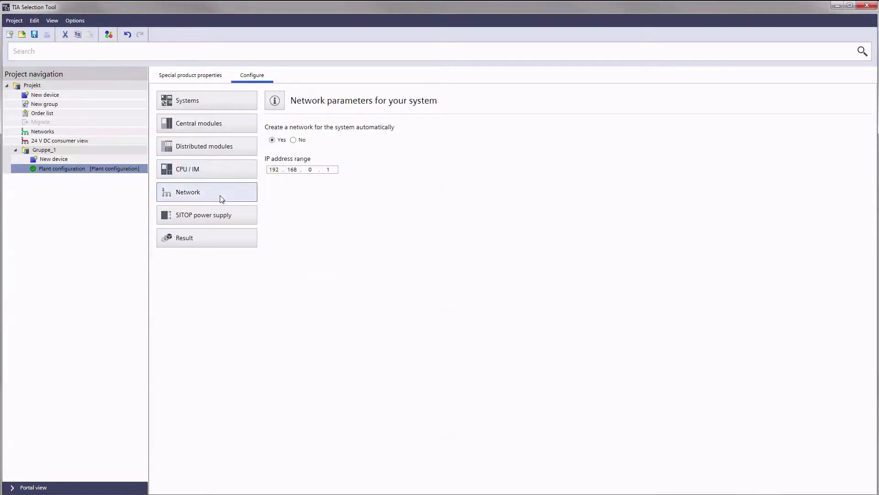
{"action": "left_click", "coordinate": [219, 223]}
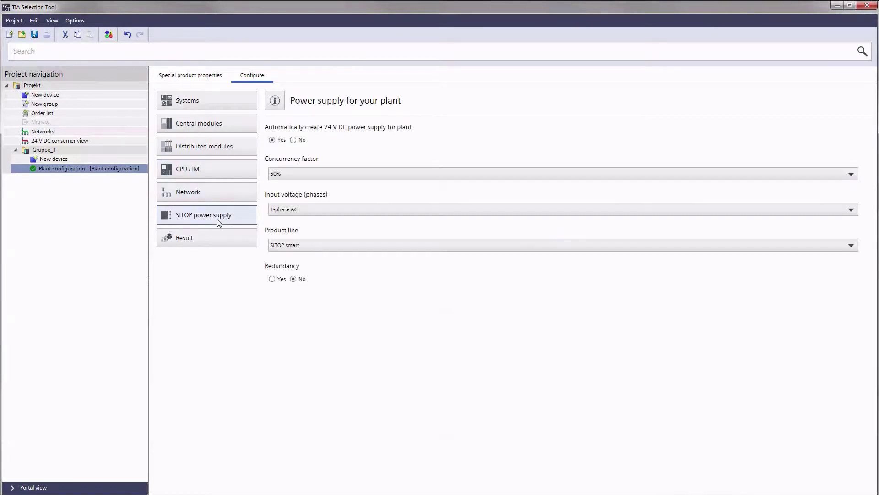
{"action": "left_click", "coordinate": [217, 243]}
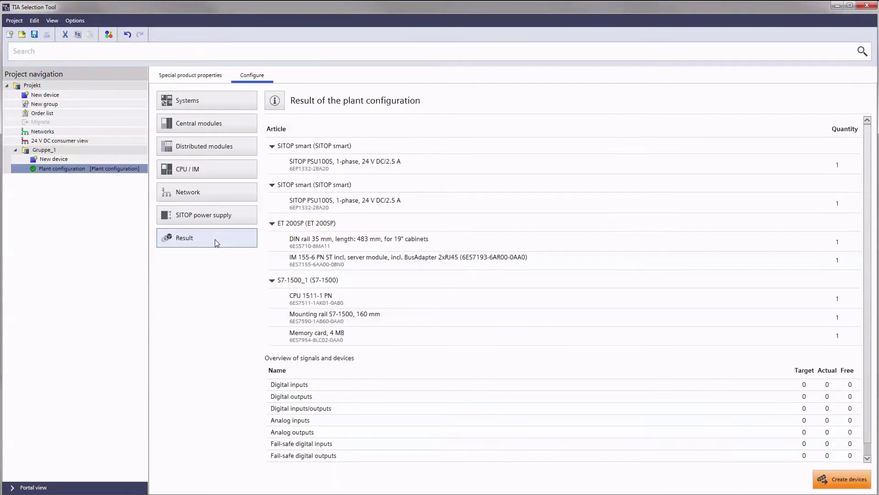
Set Central modules to Basic Controller & IO (S7-1200), keeping ET 200SP and no modules outside the cabinet
{"action": "left_click", "coordinate": [230, 105]}
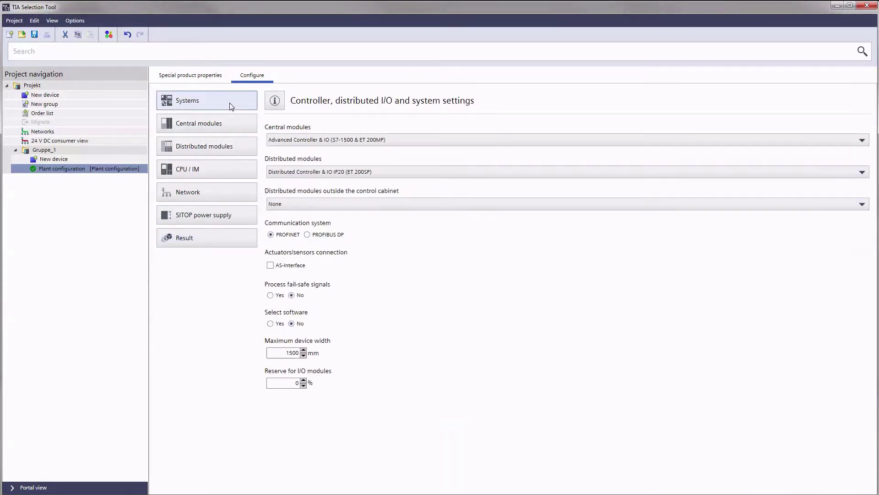
{"action": "left_click", "coordinate": [275, 103]}
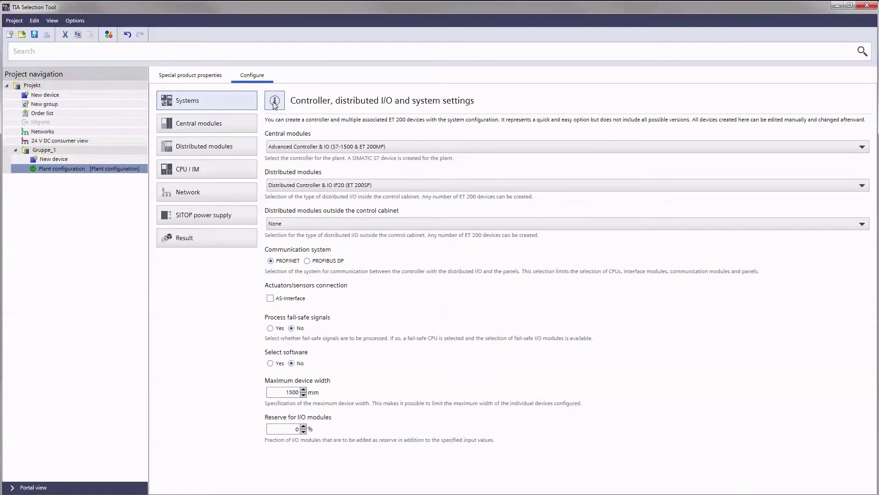
{"action": "left_click", "coordinate": [275, 103]}
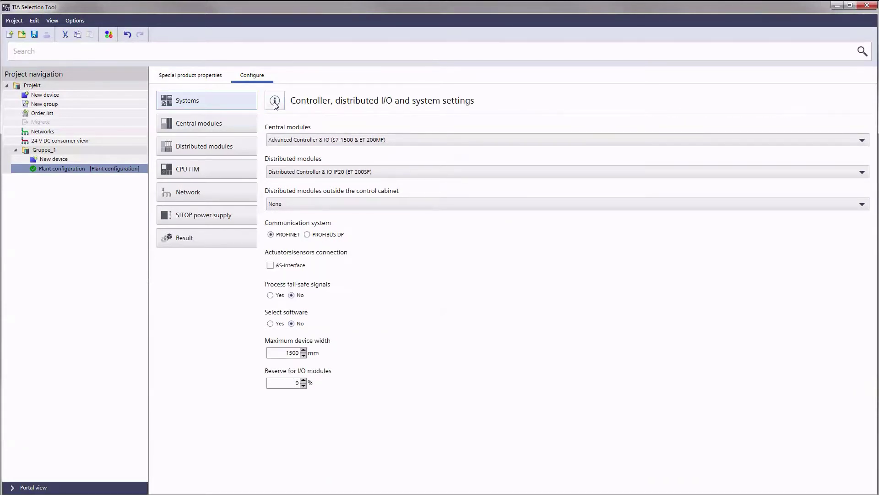
{"action": "left_click", "coordinate": [340, 139]}
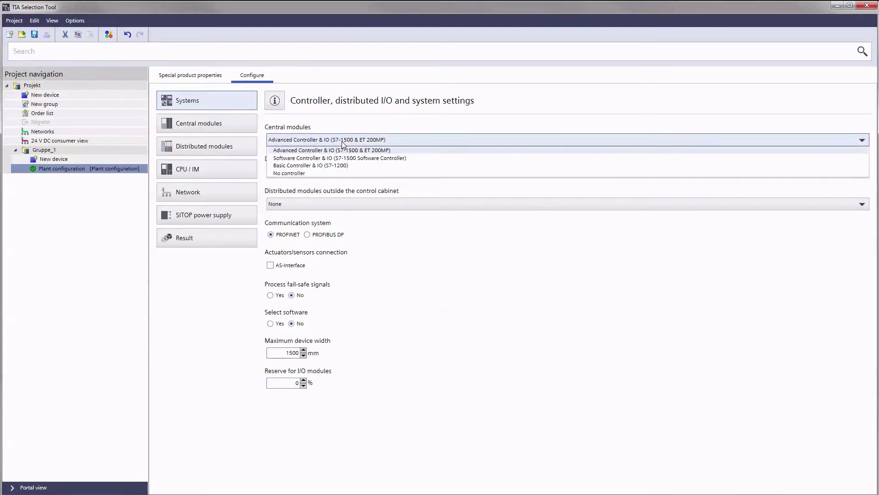
{"action": "left_click", "coordinate": [382, 165]}
{"action": "left_click", "coordinate": [382, 171]}
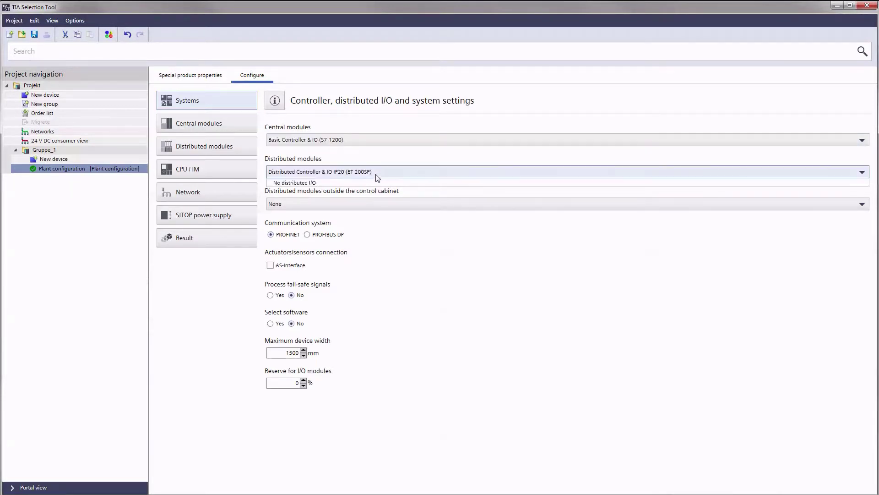
{"action": "left_click", "coordinate": [377, 183]}
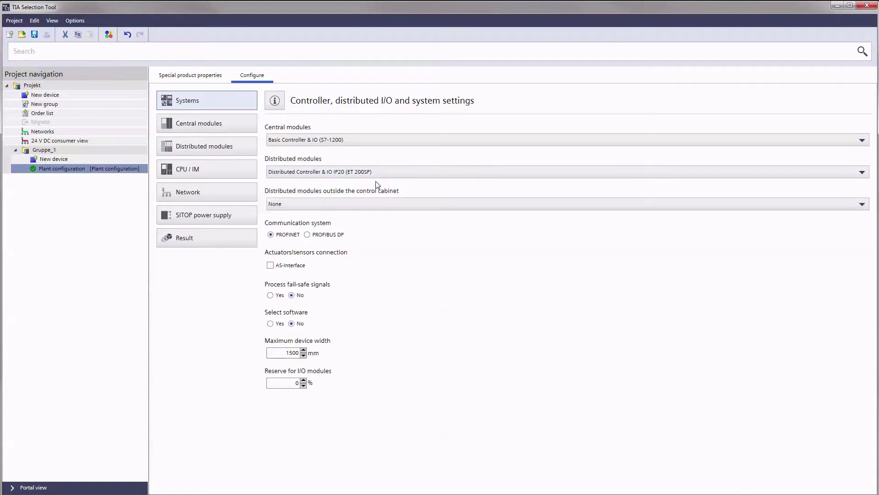
{"action": "left_click", "coordinate": [375, 202]}
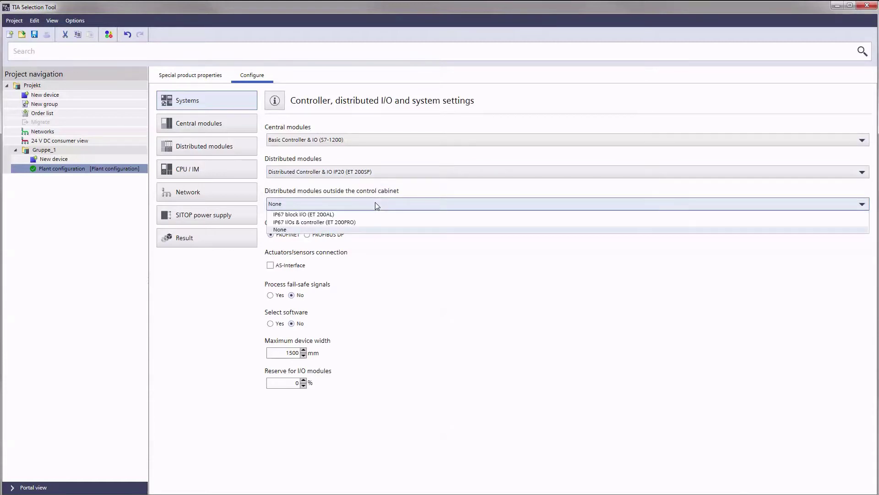
{"action": "left_click", "coordinate": [376, 203]}
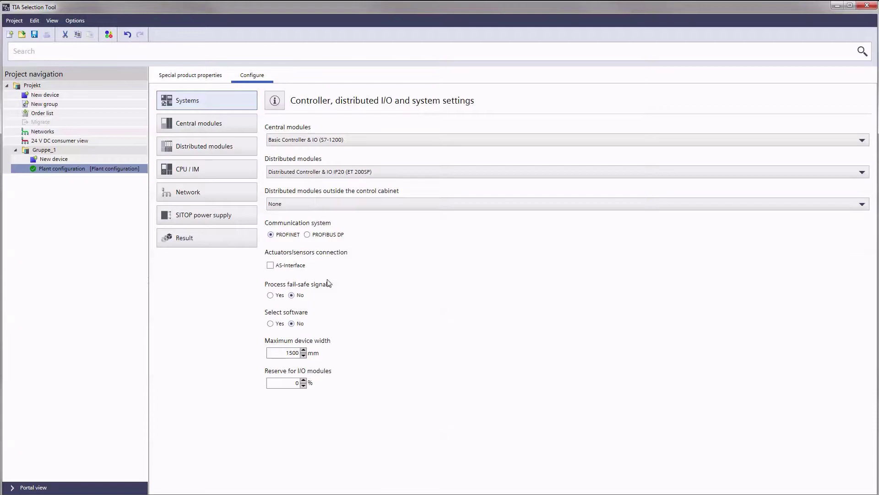
Enable software selection, raise maximum device width by 1 mm and set the I/O reserve to 4%
{"action": "left_click", "coordinate": [273, 324]}
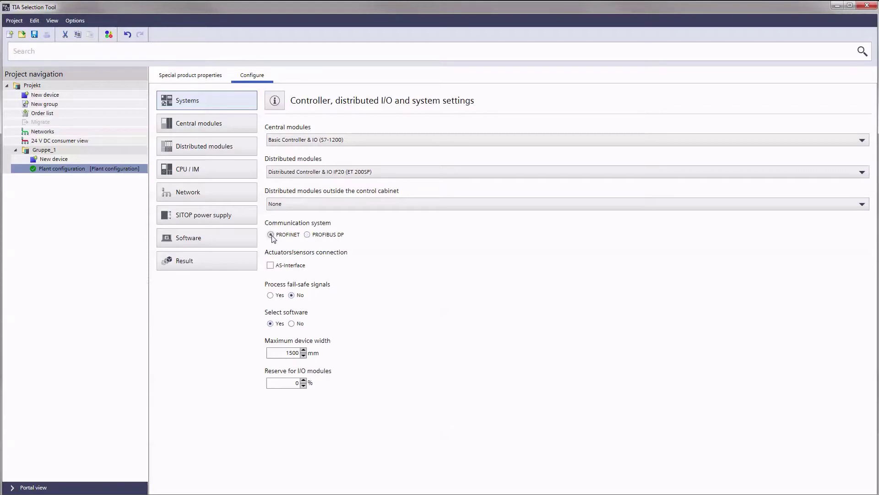
{"action": "left_click", "coordinate": [270, 266]}
{"action": "left_click", "coordinate": [270, 266]}
{"action": "left_click", "coordinate": [303, 351]}
{"action": "left_click", "coordinate": [303, 380]}
{"action": "left_click", "coordinate": [302, 380]}
Compare the 8 DI and 16 DI modules, then add Digital input 16 DI, 24V DC with 15 signals
{"action": "left_click", "coordinate": [224, 127]}
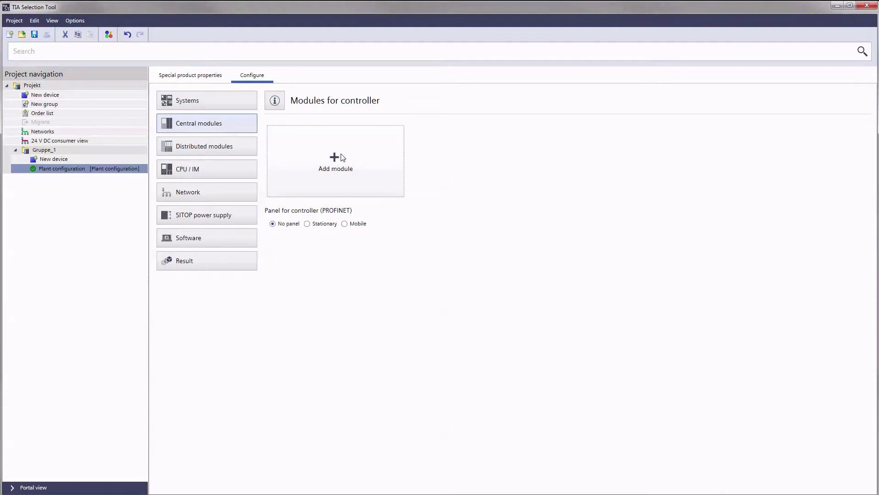
{"action": "left_click", "coordinate": [337, 165]}
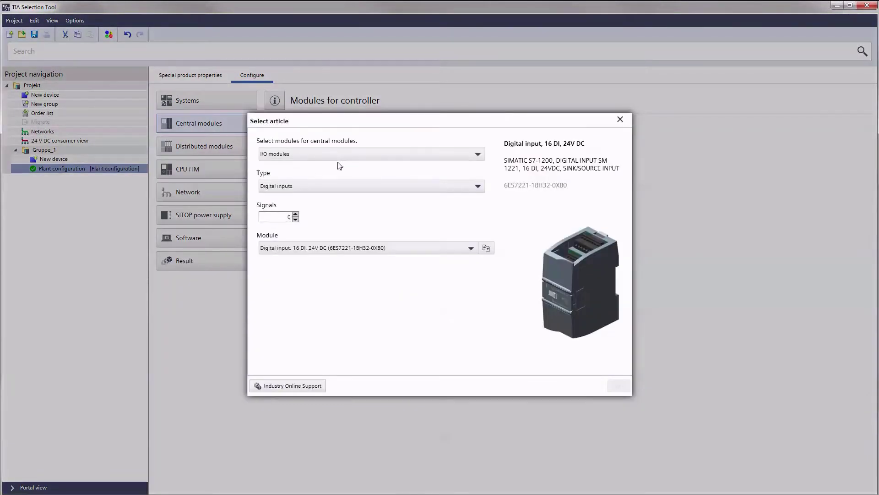
{"action": "left_click", "coordinate": [333, 185]}
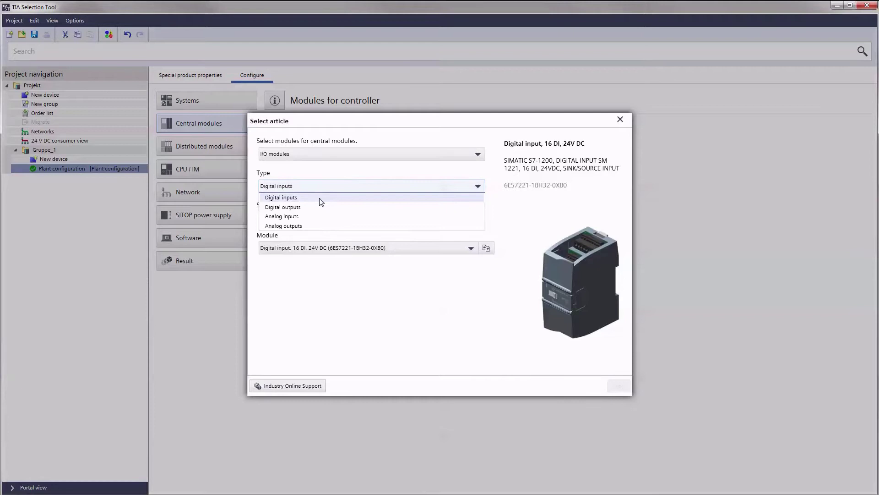
{"action": "left_click", "coordinate": [319, 198]}
{"action": "left_click", "coordinate": [295, 214]}
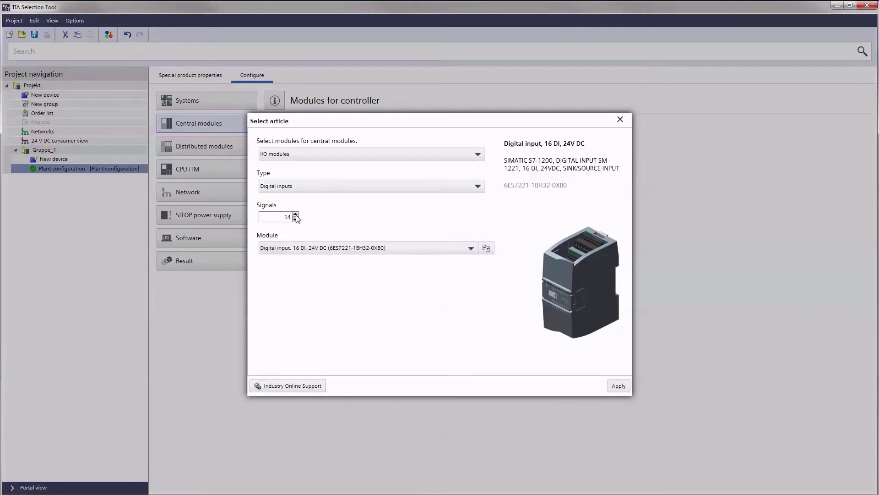
{"action": "left_click", "coordinate": [315, 247]}
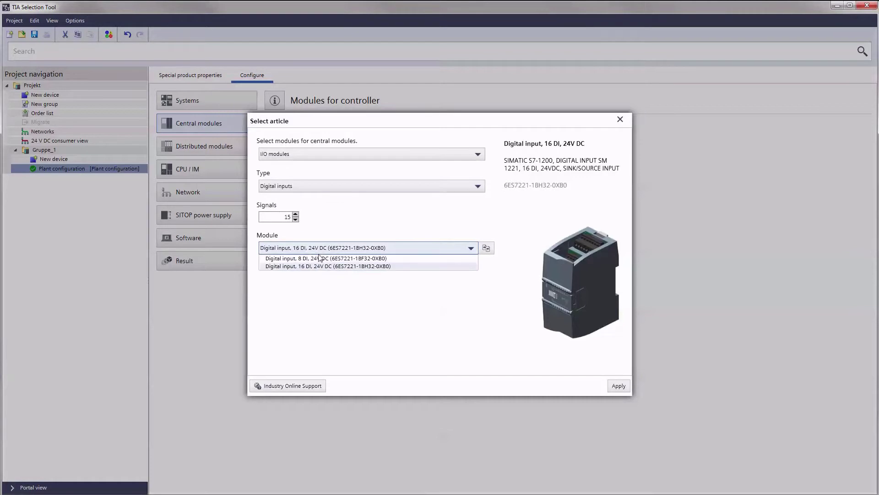
{"action": "left_click", "coordinate": [487, 248]}
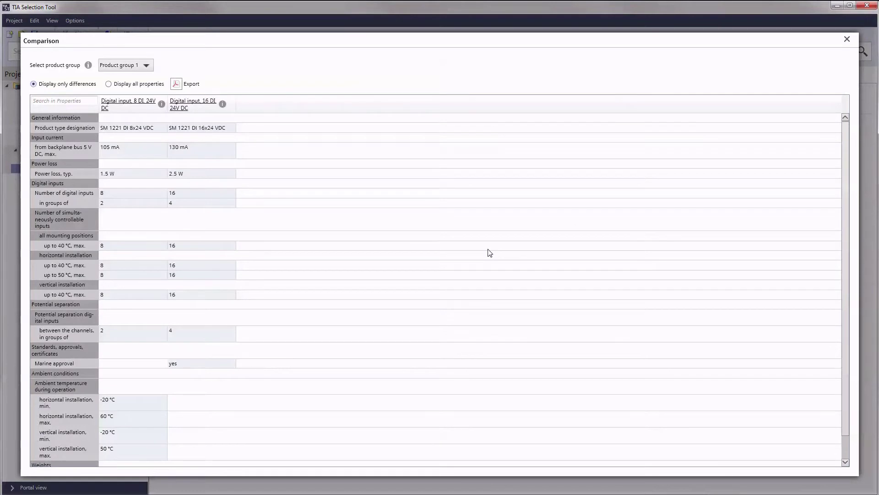
{"action": "left_click", "coordinate": [193, 104]}
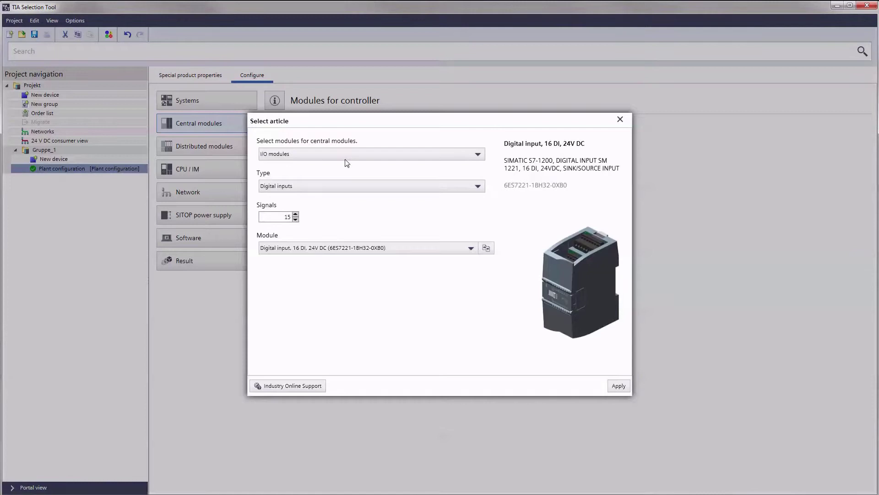
{"action": "left_click", "coordinate": [619, 386]}
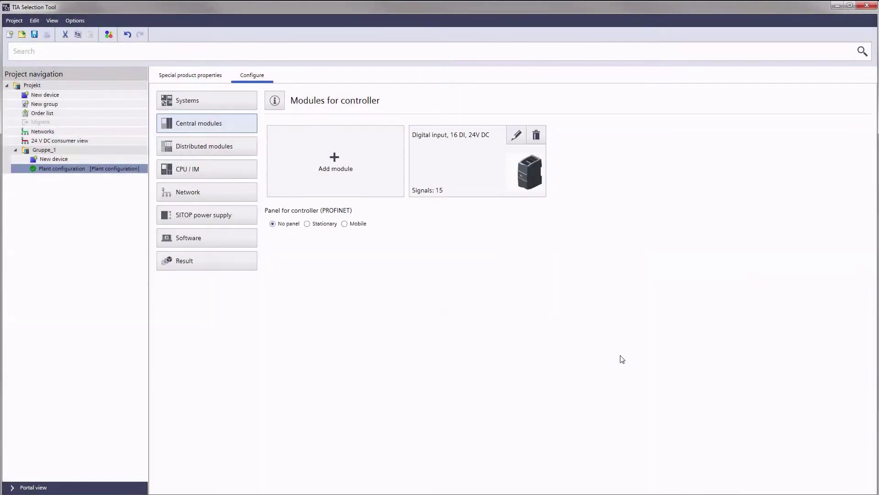
Add two CM 1241 communication modules to the controller, then delete that card again
{"action": "left_click", "coordinate": [331, 161]}
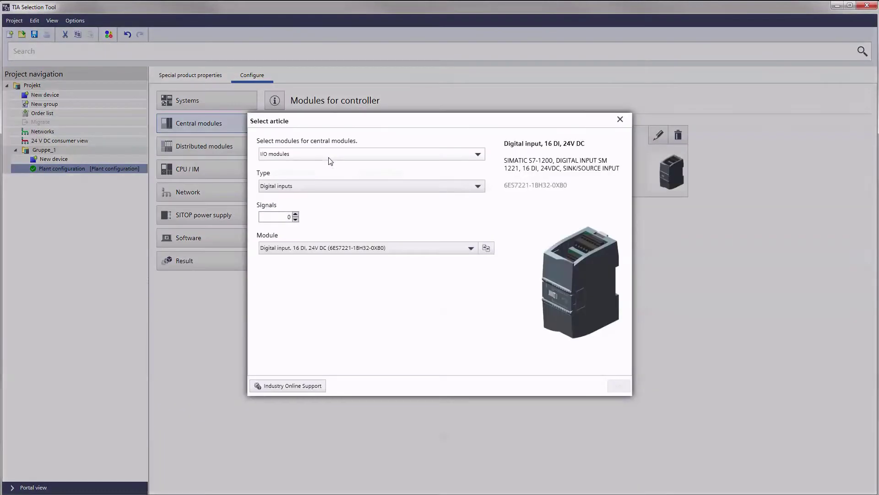
{"action": "left_click", "coordinate": [330, 161]}
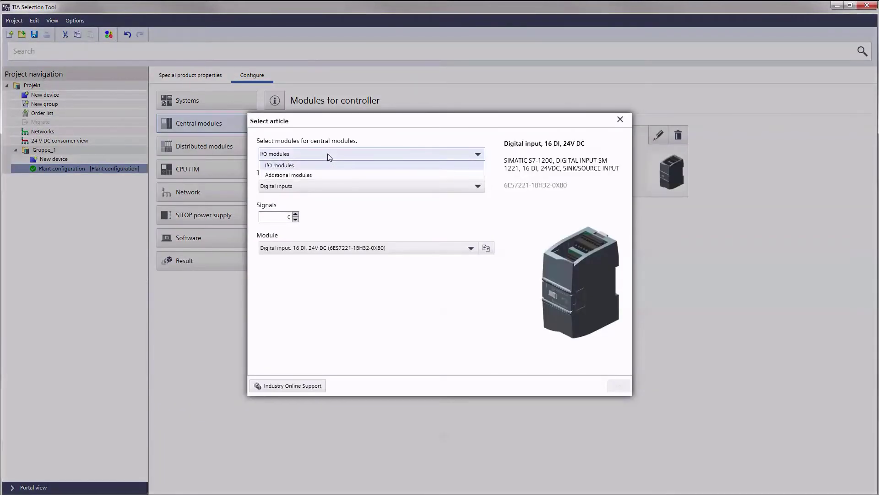
{"action": "left_click", "coordinate": [319, 175]}
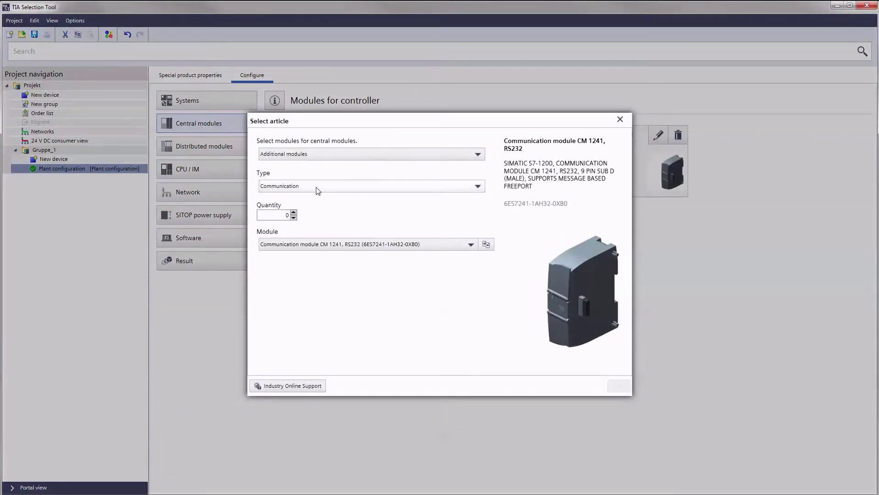
{"action": "left_click", "coordinate": [316, 186]}
{"action": "left_click", "coordinate": [310, 198]}
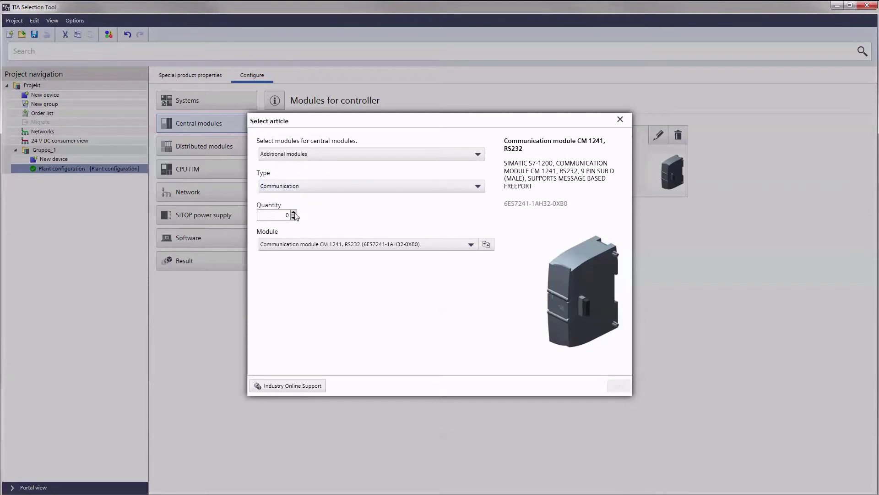
{"action": "left_click", "coordinate": [293, 212]}
{"action": "left_click", "coordinate": [294, 213]}
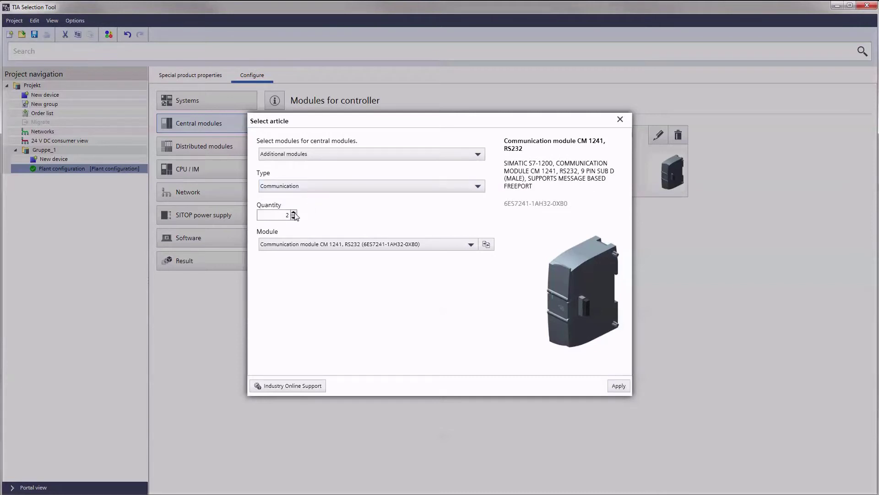
{"action": "left_click", "coordinate": [619, 387]}
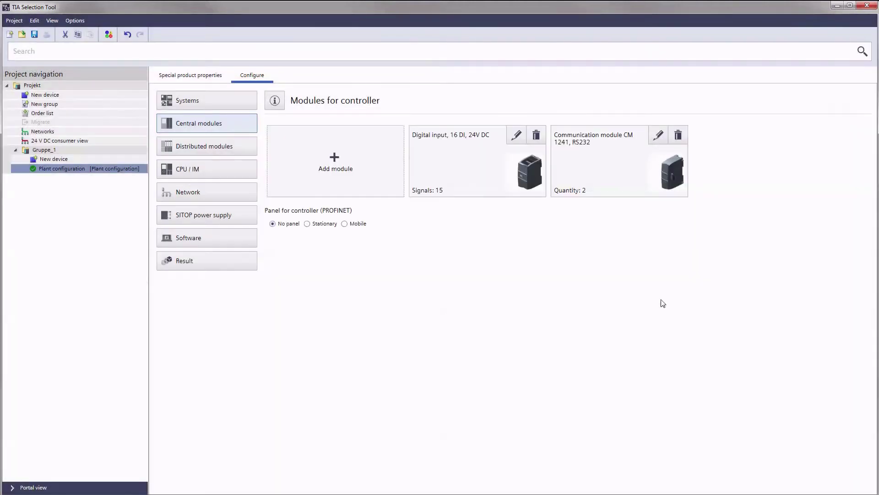
{"action": "left_click", "coordinate": [679, 136]}
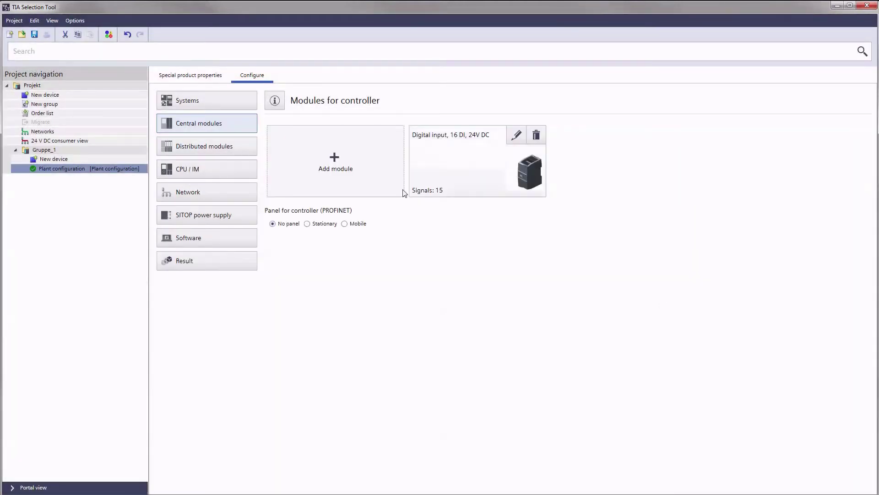
Set the controller panel to Mobile, using Mobile Panel 277 IWLAN
{"action": "left_click", "coordinate": [344, 224]}
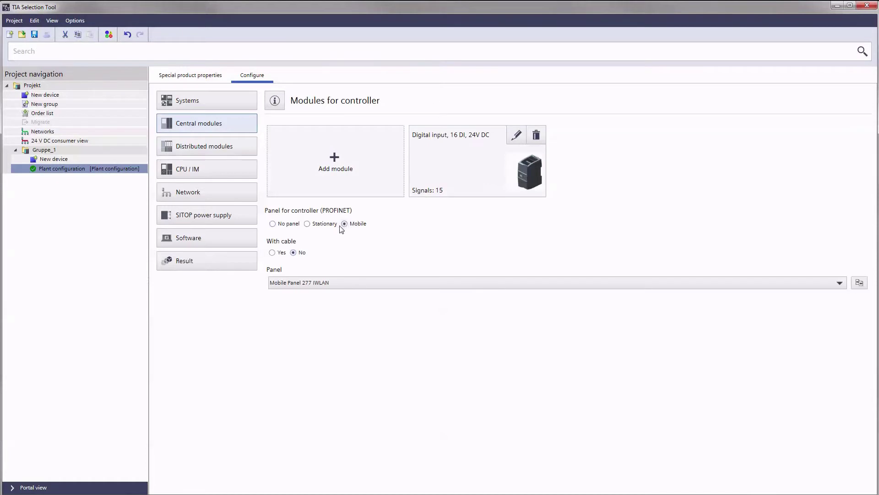
{"action": "left_click", "coordinate": [286, 282]}
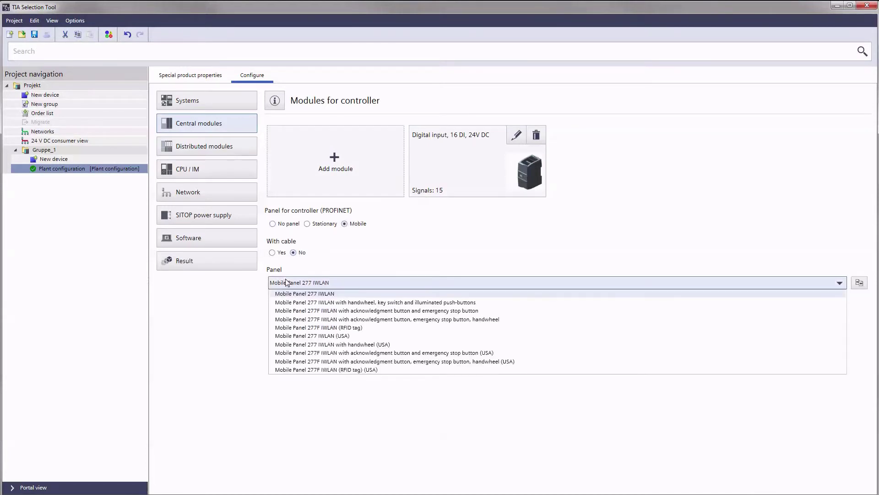
{"action": "left_click", "coordinate": [287, 282]}
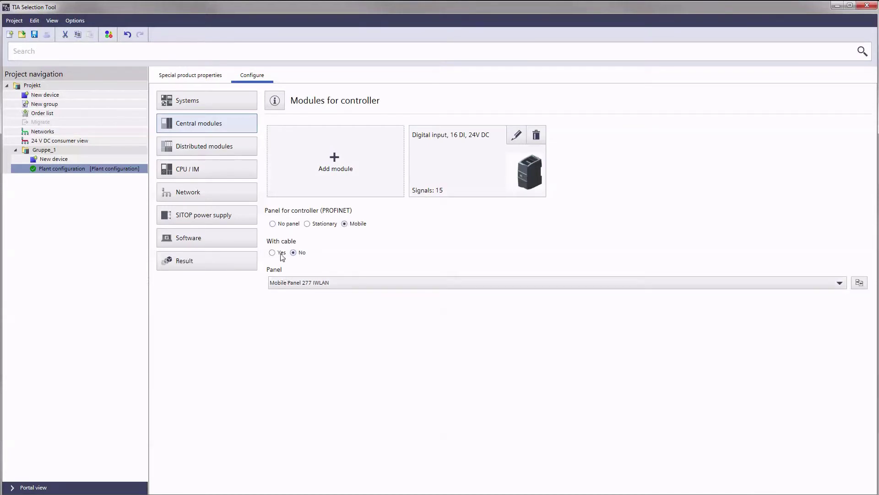
Add a DI 16x24VDC ST module with 5 signals to ET 200SP_Unit_1, leaving the unit with no panel
{"action": "left_click", "coordinate": [233, 149]}
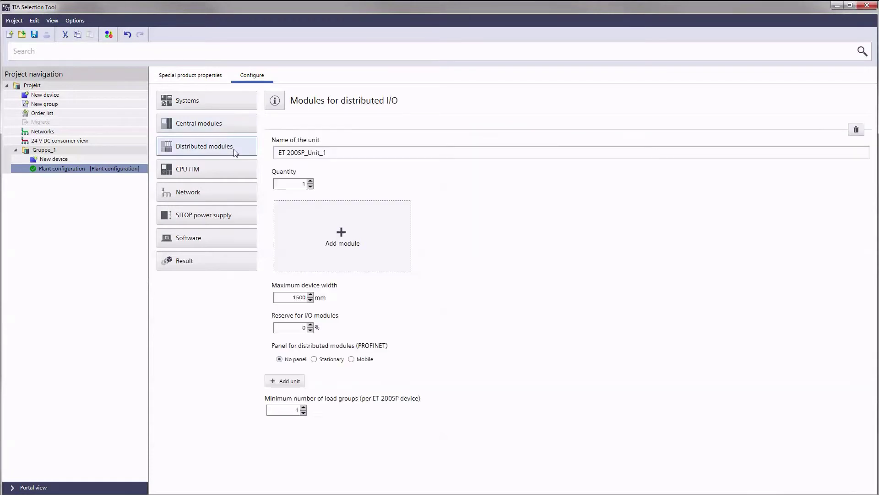
{"action": "left_click", "coordinate": [341, 236]}
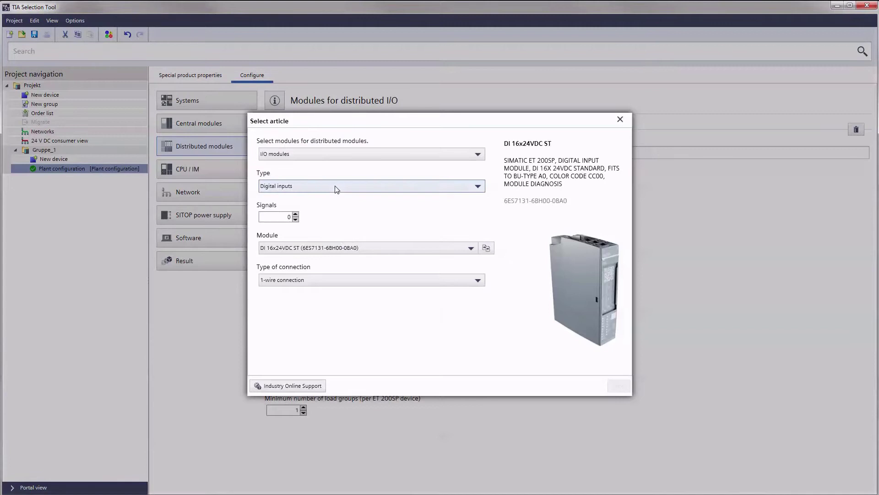
{"action": "left_click", "coordinate": [336, 188]}
{"action": "left_click", "coordinate": [336, 189]}
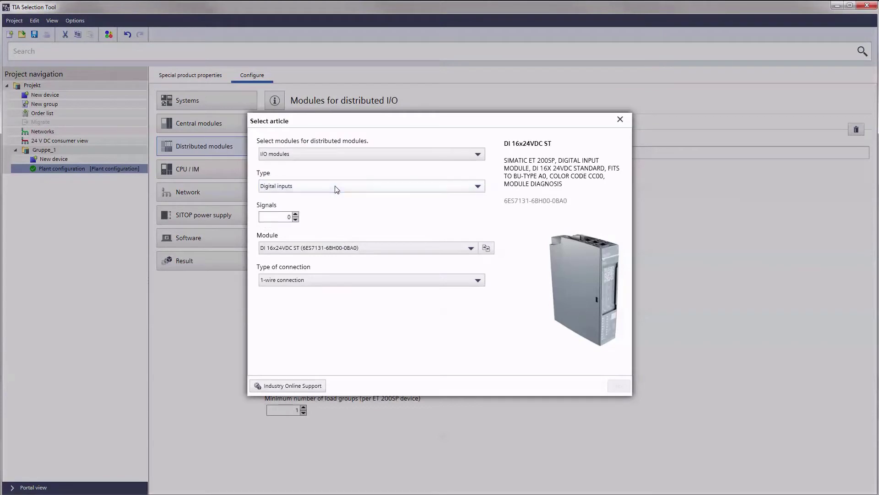
{"action": "left_click", "coordinate": [295, 214]}
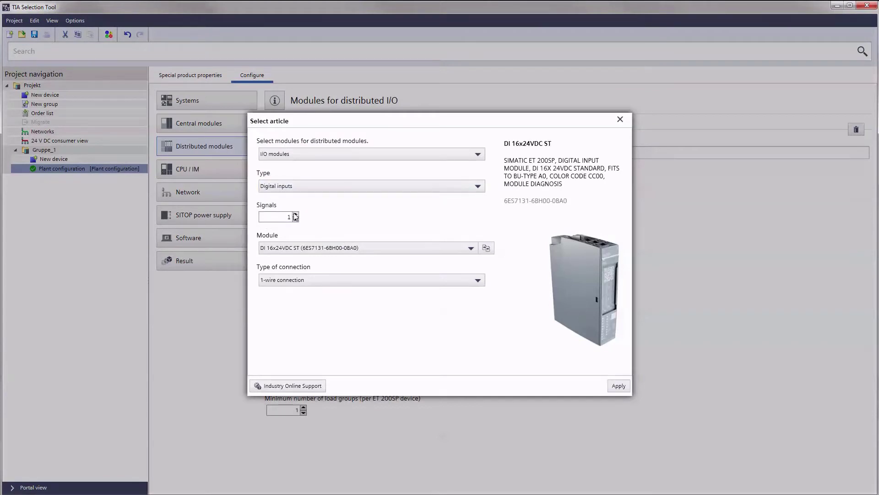
{"action": "left_click", "coordinate": [342, 248]}
{"action": "left_click", "coordinate": [339, 249]}
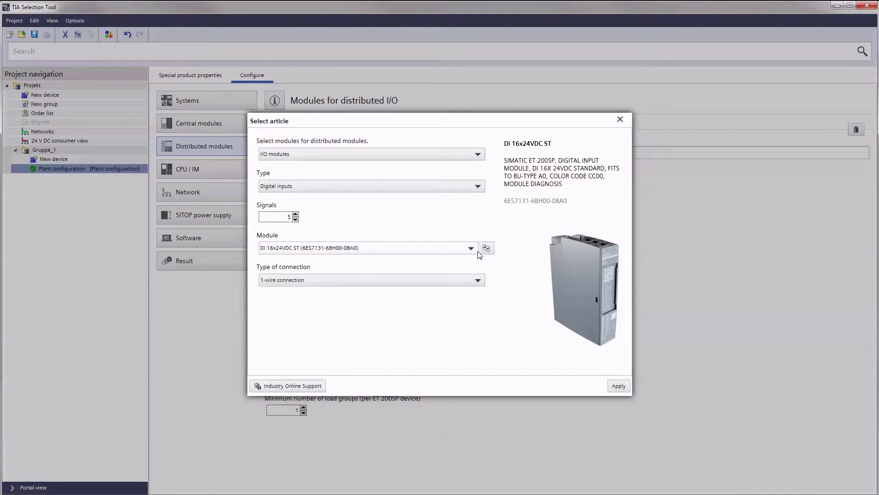
{"action": "left_click", "coordinate": [615, 385]}
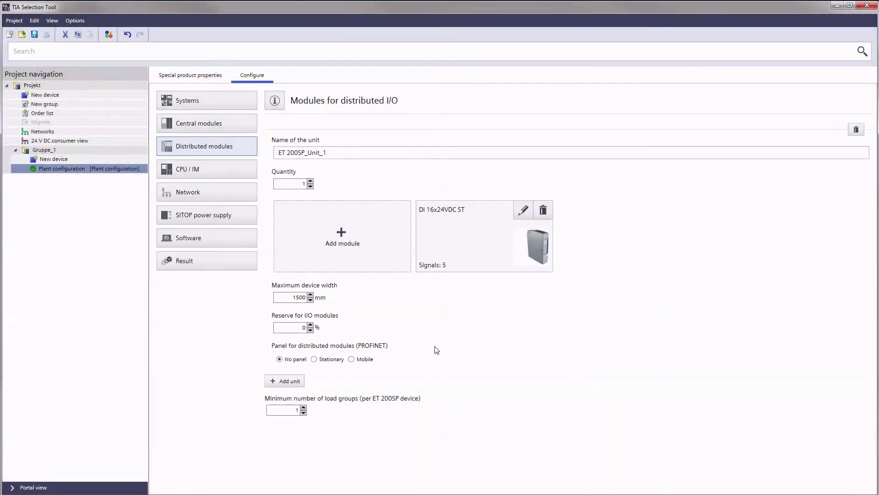
{"action": "left_click", "coordinate": [315, 359]}
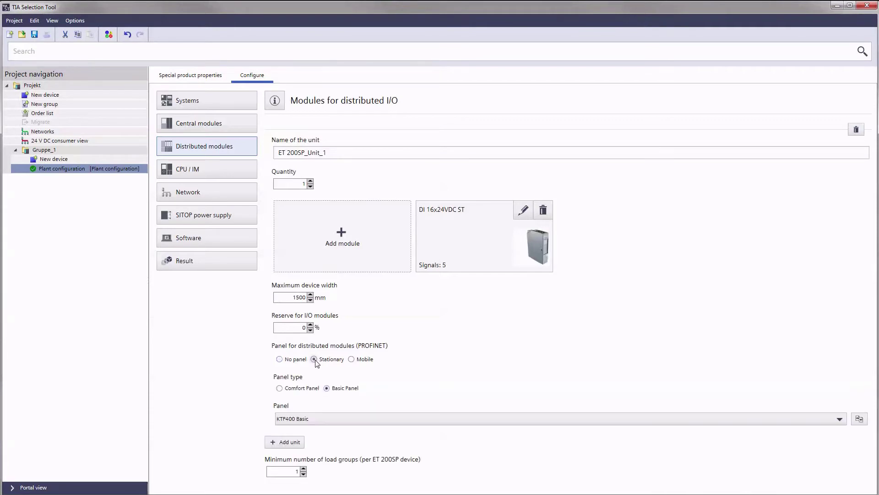
{"action": "left_click", "coordinate": [279, 359]}
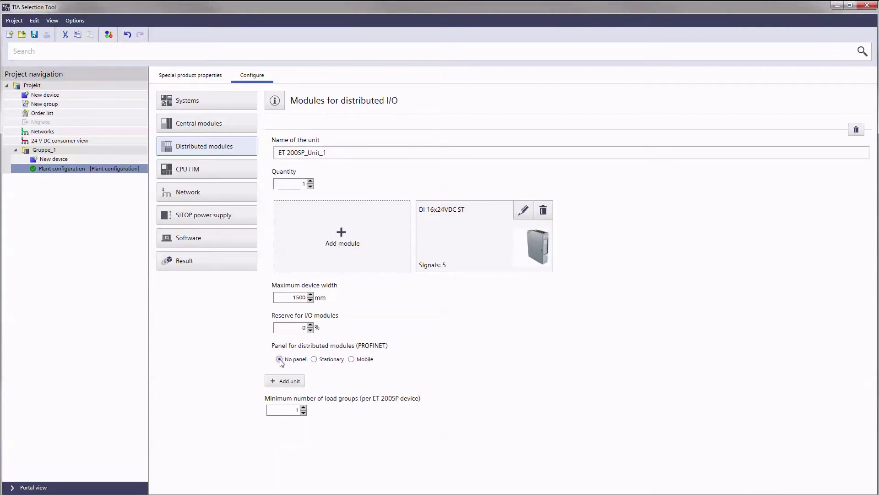
Add an AQ 4xU/I ST analog output module with 5 signals to the unit
{"action": "left_click", "coordinate": [341, 234]}
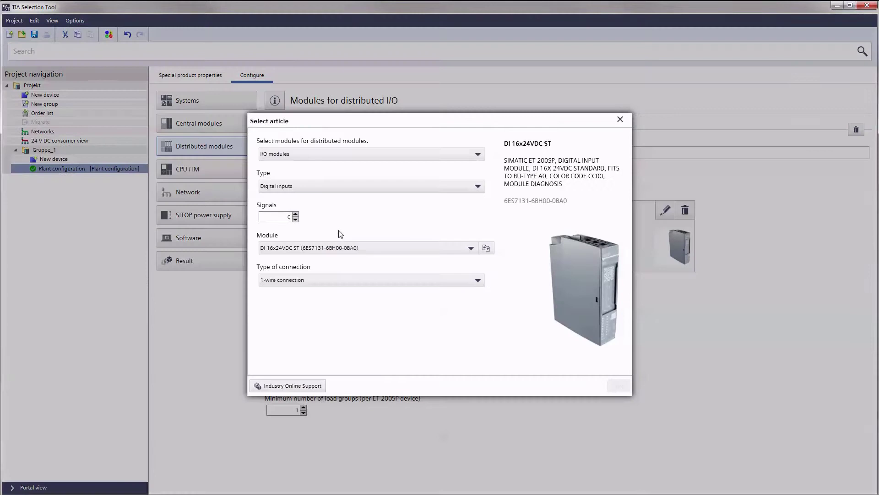
{"action": "left_click", "coordinate": [338, 188]}
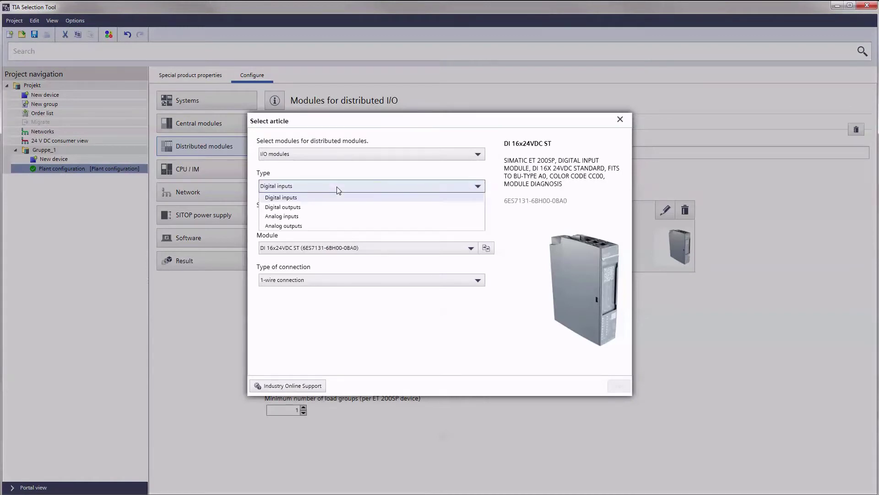
{"action": "left_click", "coordinate": [328, 226]}
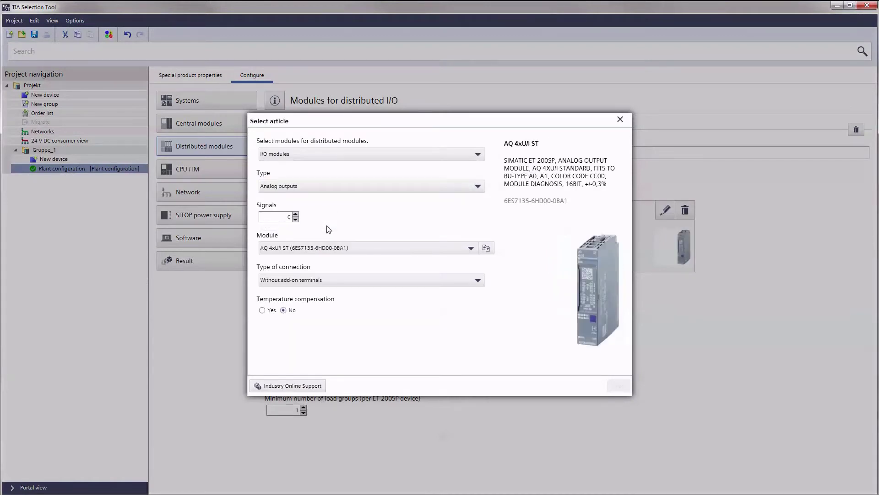
{"action": "left_click", "coordinate": [295, 219]}
{"action": "left_click", "coordinate": [618, 386]}
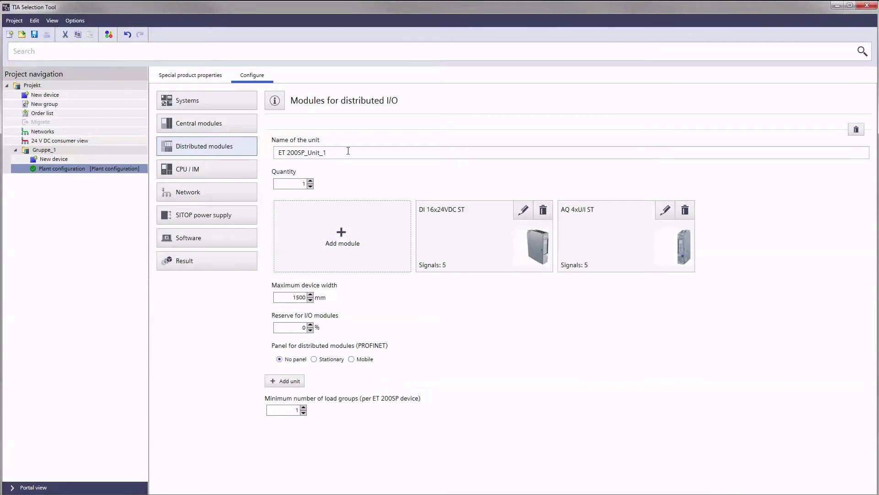
Rename the unit to 'Cabinet A' and raise its quantity to 3
{"action": "left_click_drag", "start_coordinate": [348, 150], "coordinate": [275, 153]}
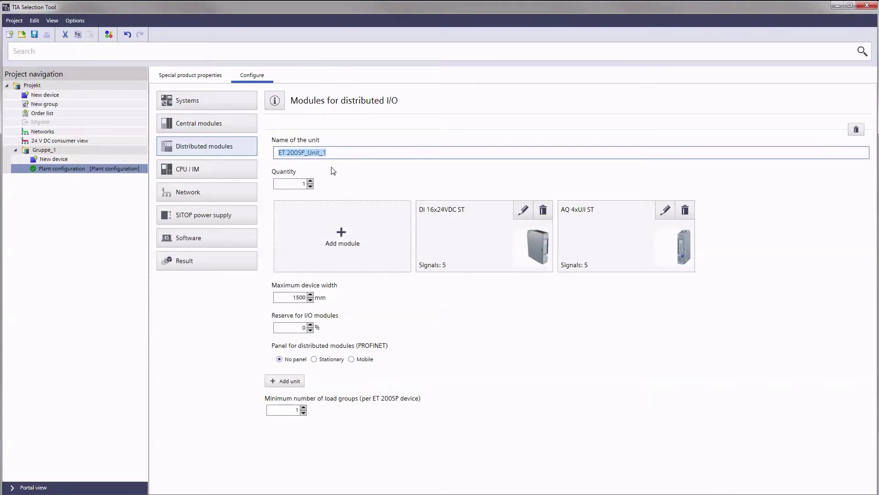
{"action": "type", "text": "Cabinet A"}
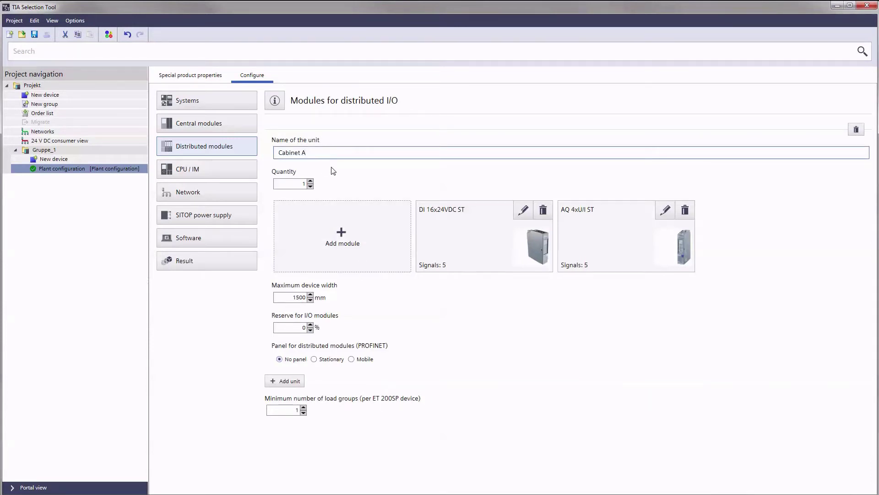
{"action": "left_click", "coordinate": [310, 182]}
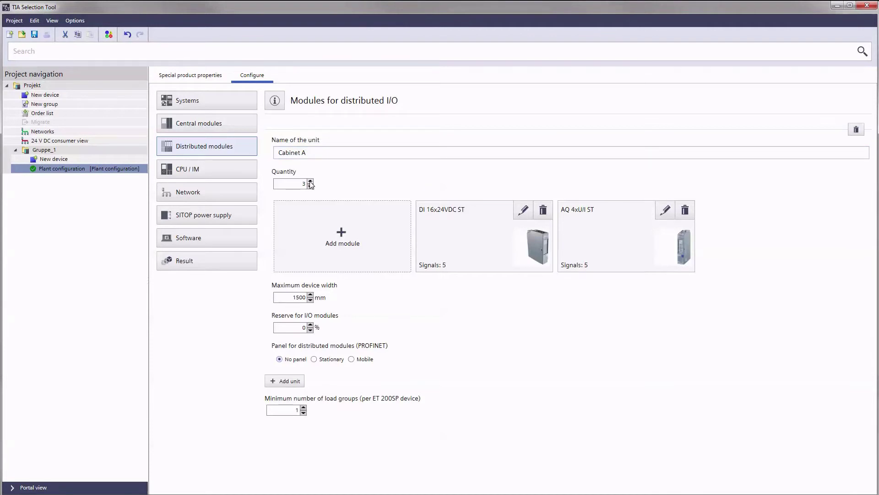
Keep CPU 1212C and fit a 24 MB memory card
{"action": "left_click", "coordinate": [202, 173]}
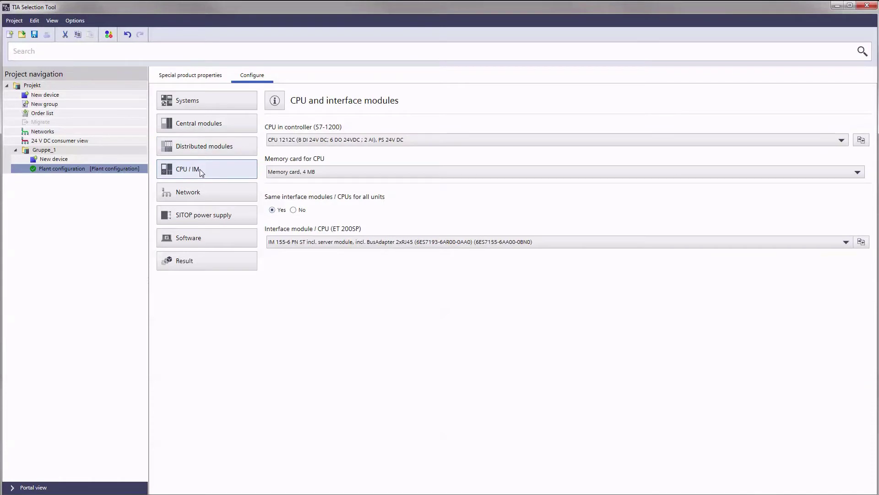
{"action": "left_click", "coordinate": [336, 140]}
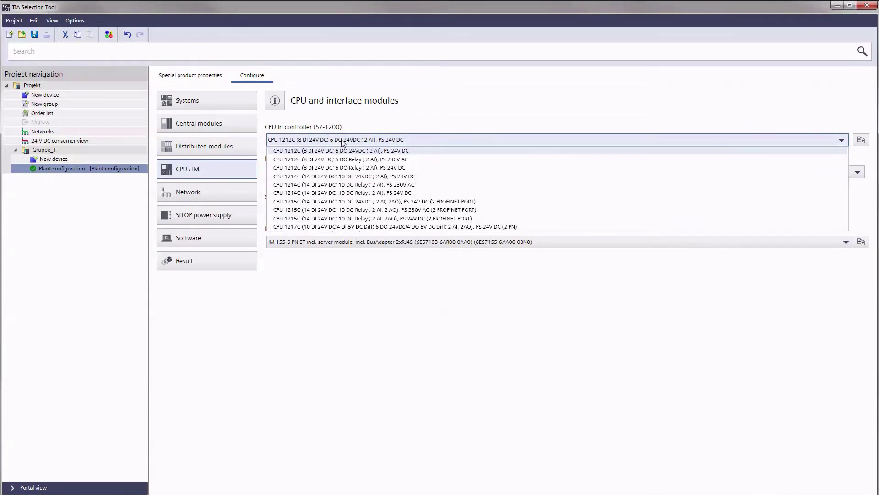
{"action": "left_click", "coordinate": [341, 139]}
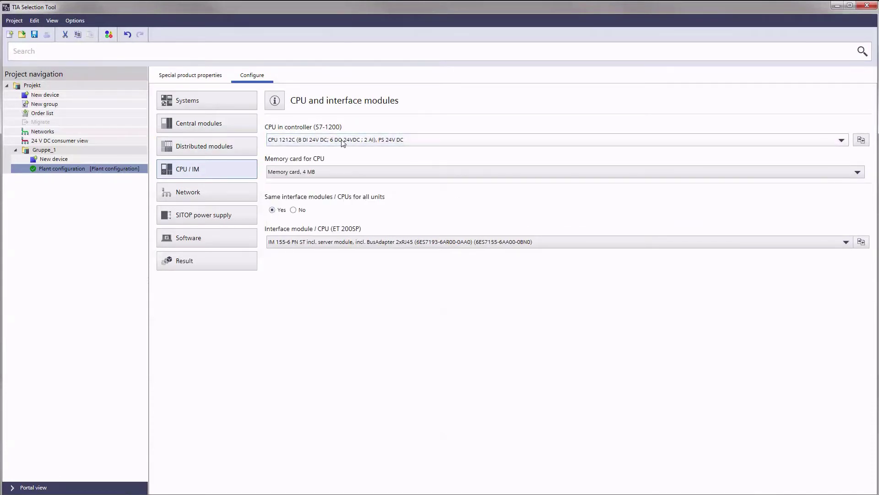
{"action": "left_click", "coordinate": [337, 176]}
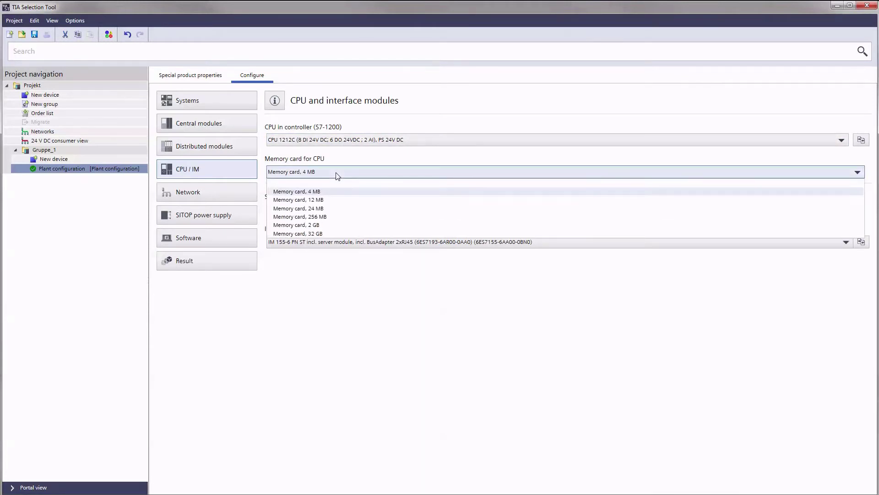
{"action": "left_click", "coordinate": [334, 209]}
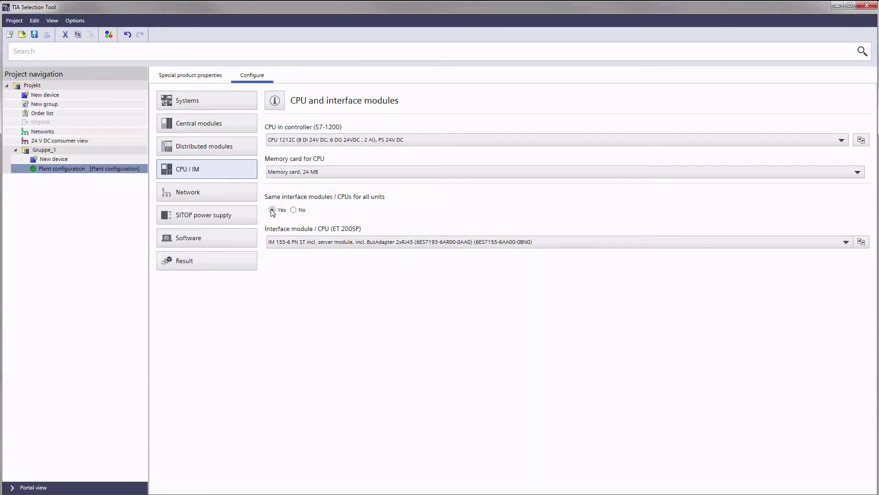
Allow different interface modules per unit and give Cabinet A an IM 155-6 PN HS with server module
{"action": "left_click", "coordinate": [294, 211]}
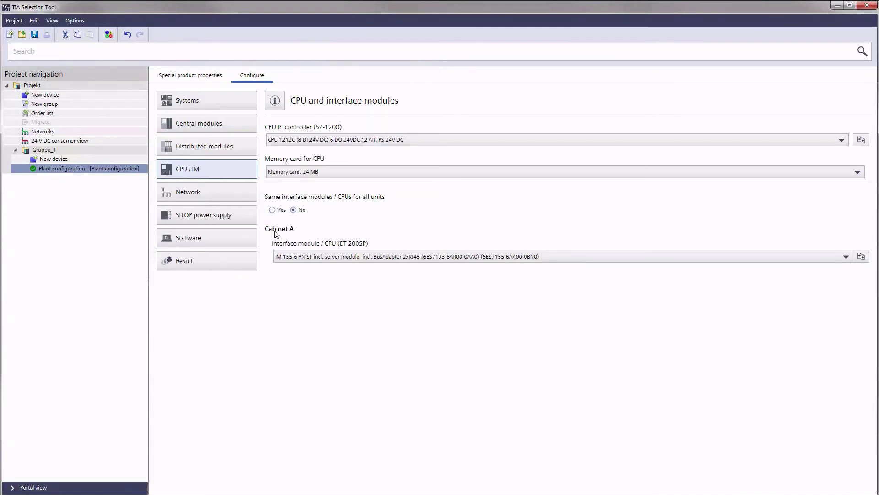
{"action": "left_click", "coordinate": [303, 257]}
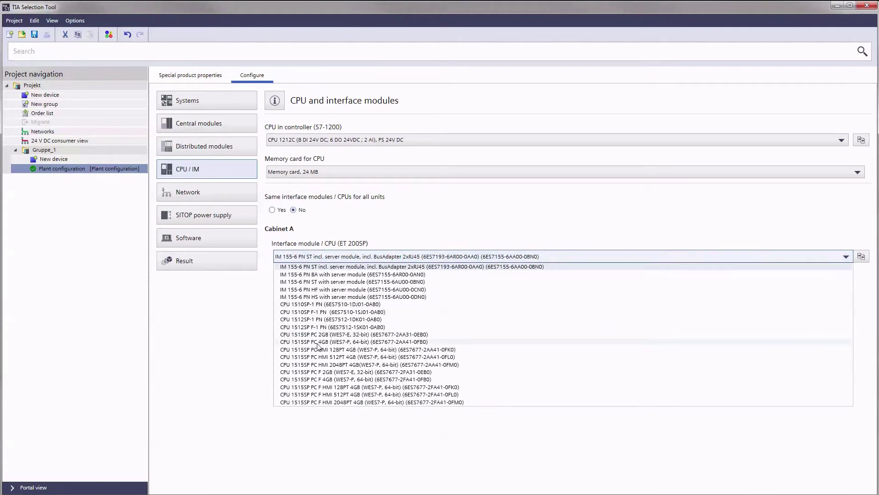
{"action": "left_click", "coordinate": [330, 297]}
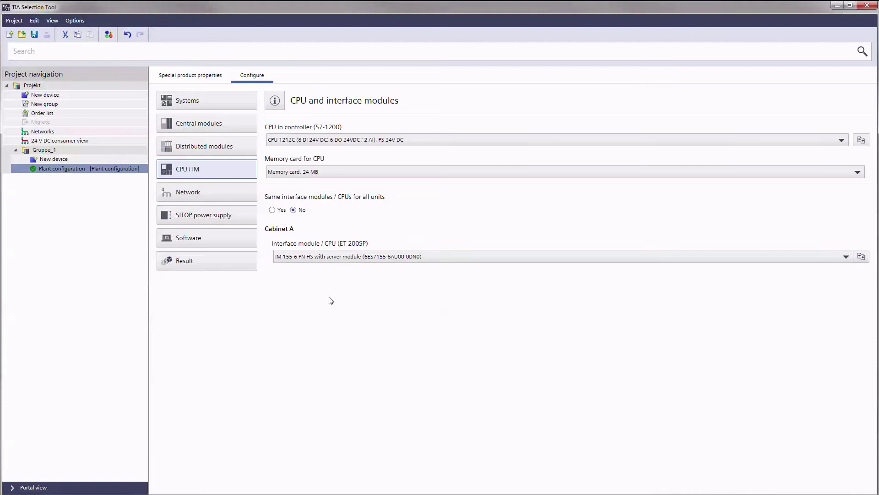
In the Network parameters, switch automatic network creation off and back on
{"action": "left_click", "coordinate": [200, 195]}
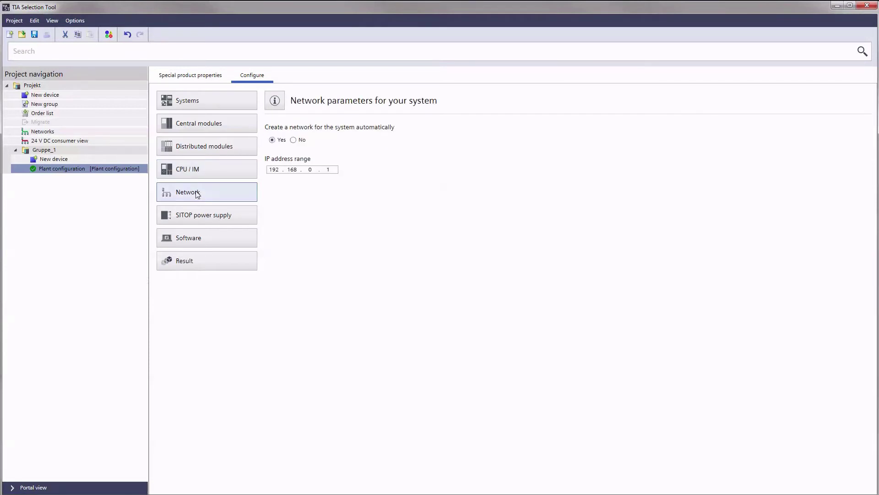
{"action": "left_click", "coordinate": [294, 140]}
{"action": "left_click", "coordinate": [272, 140]}
Give the automatic 24 V DC supply a 60% concurrency factor, 3-phase AC input and SITOP smart
{"action": "left_click", "coordinate": [231, 219]}
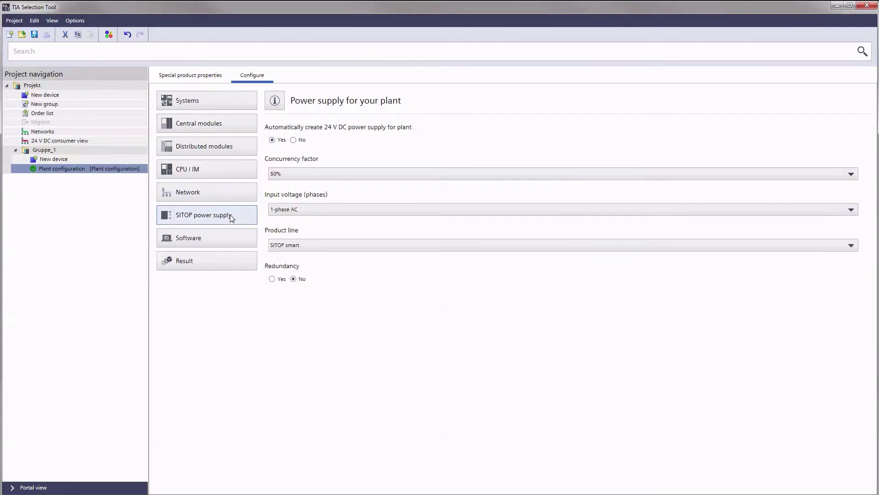
{"action": "left_click", "coordinate": [294, 140]}
{"action": "left_click", "coordinate": [273, 141]}
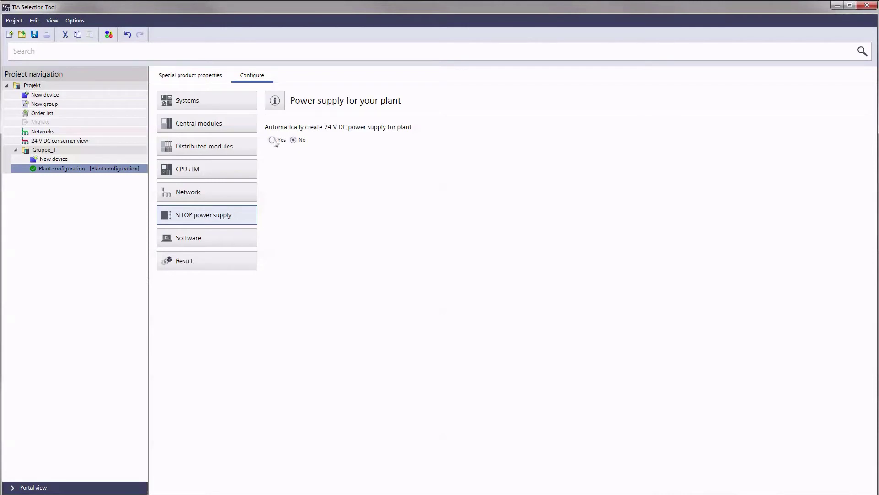
{"action": "left_click", "coordinate": [335, 173]}
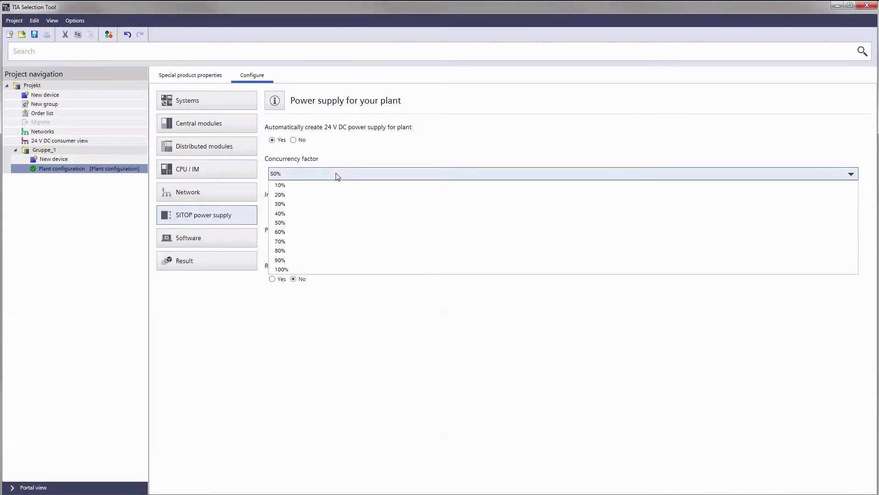
{"action": "left_click", "coordinate": [333, 232]}
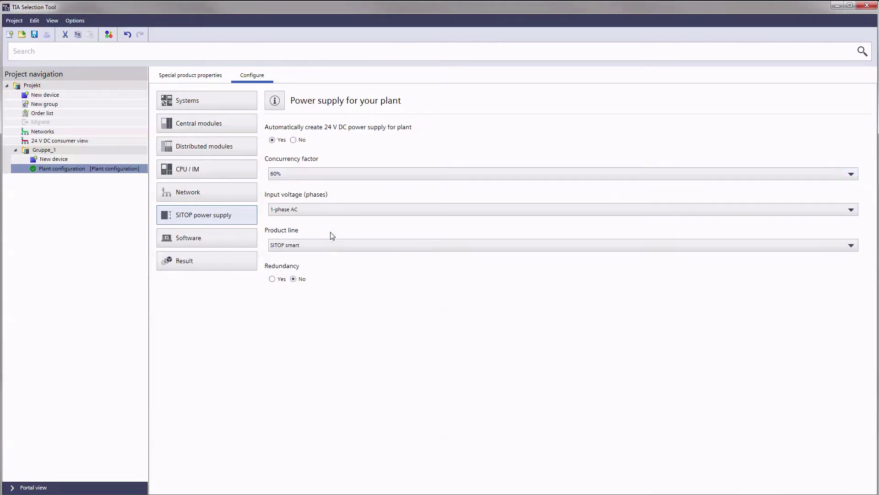
{"action": "left_click", "coordinate": [333, 210]}
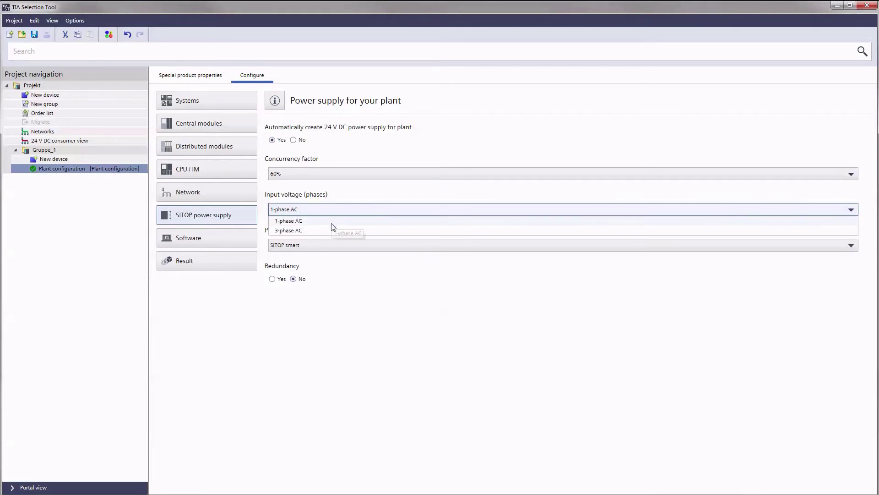
{"action": "left_click", "coordinate": [333, 230]}
{"action": "left_click", "coordinate": [328, 246]}
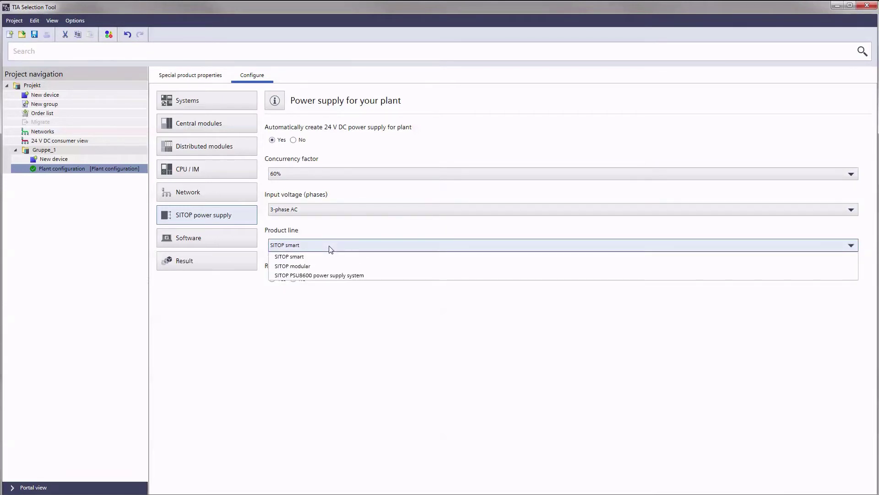
{"action": "left_click", "coordinate": [330, 258]}
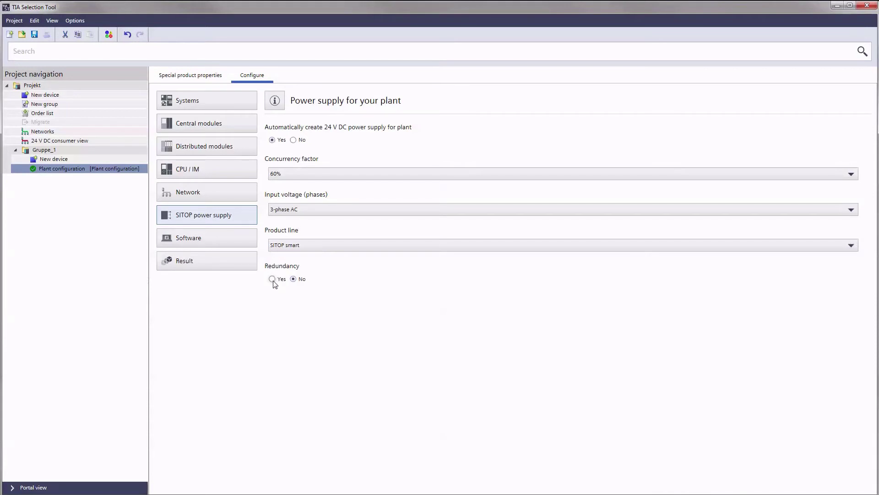
Record existing STEP 7 V1x Professional V14 software and add a WinCC engineering system
{"action": "left_click", "coordinate": [193, 242]}
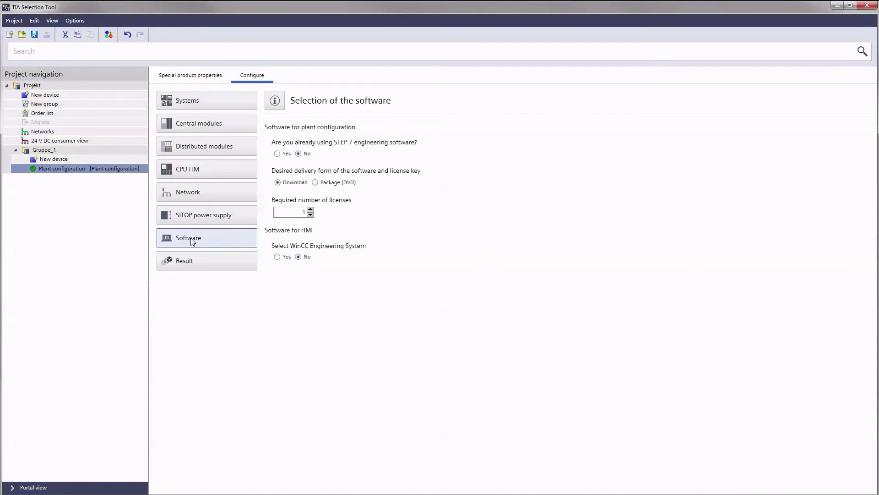
{"action": "left_click", "coordinate": [277, 154]}
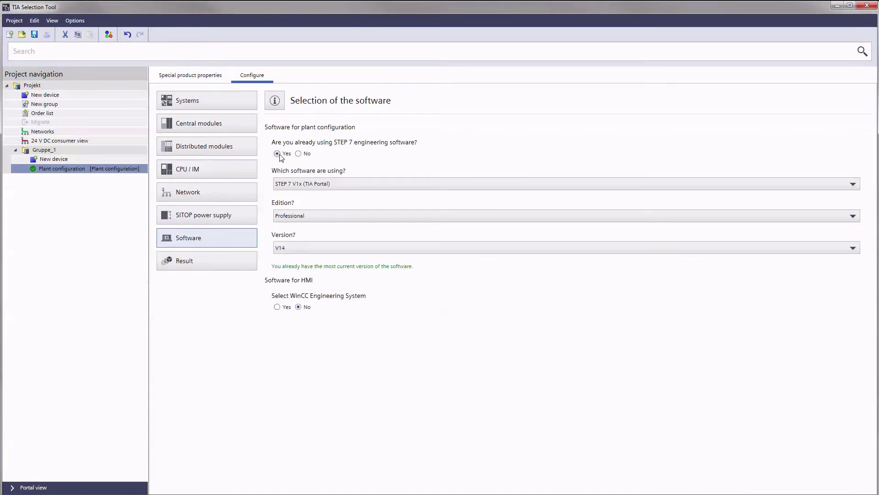
{"action": "left_click", "coordinate": [293, 184]}
{"action": "left_click", "coordinate": [293, 194]}
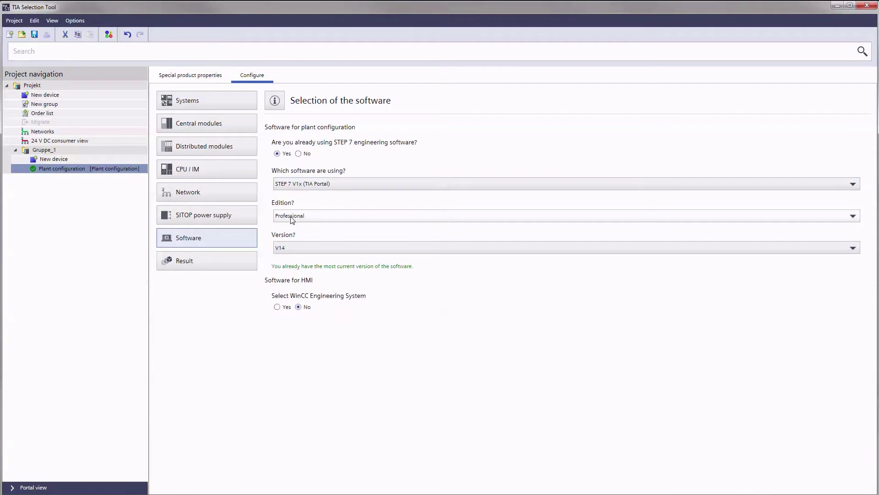
{"action": "left_click", "coordinate": [293, 216]}
{"action": "left_click", "coordinate": [294, 226]}
{"action": "left_click", "coordinate": [290, 251]}
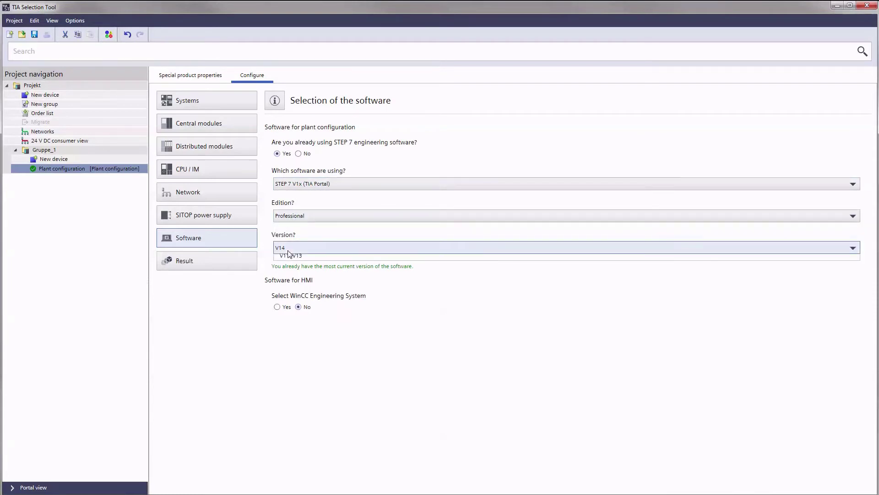
{"action": "left_click", "coordinate": [289, 258]}
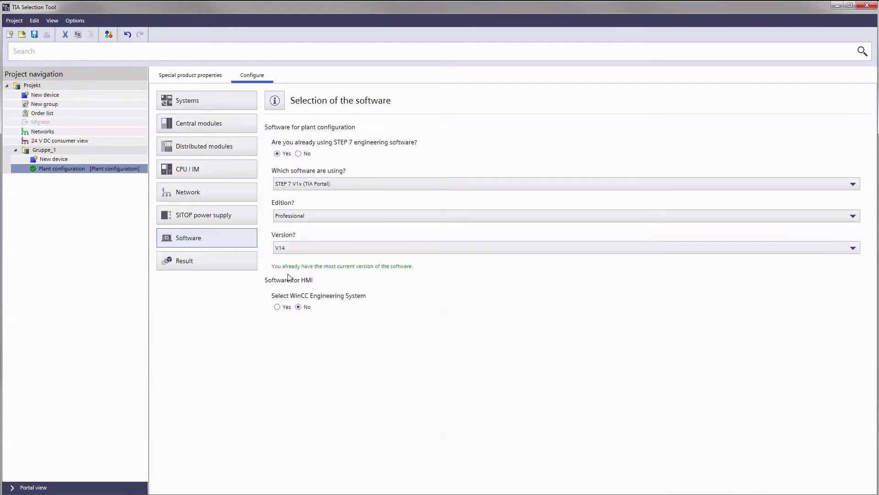
{"action": "left_click", "coordinate": [277, 307]}
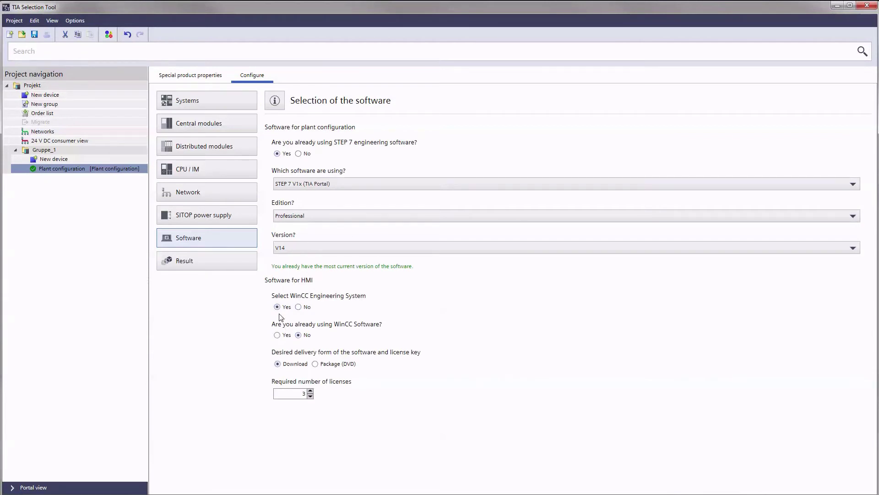
Raise the 16 DI digital input module to 150 signals and check the resulting CPU/IM error
{"action": "left_click", "coordinate": [228, 130]}
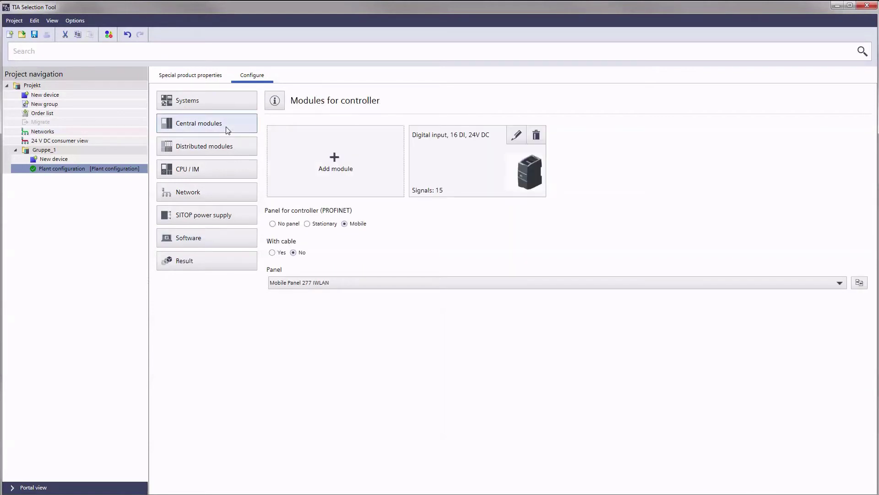
{"action": "left_click", "coordinate": [516, 136]}
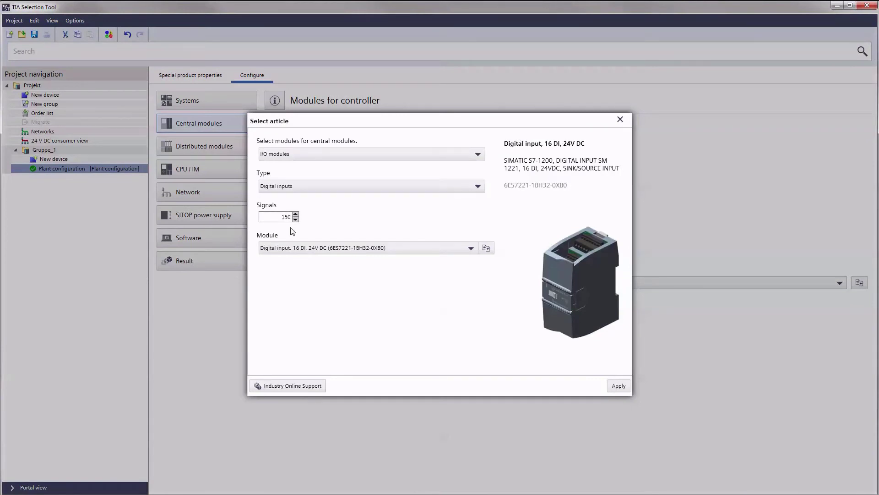
{"action": "left_click", "coordinate": [619, 386]}
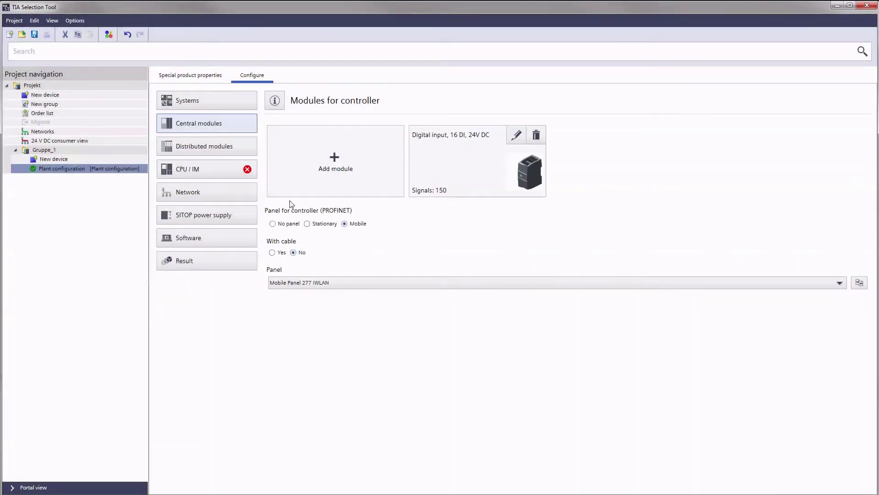
{"action": "left_click", "coordinate": [245, 176]}
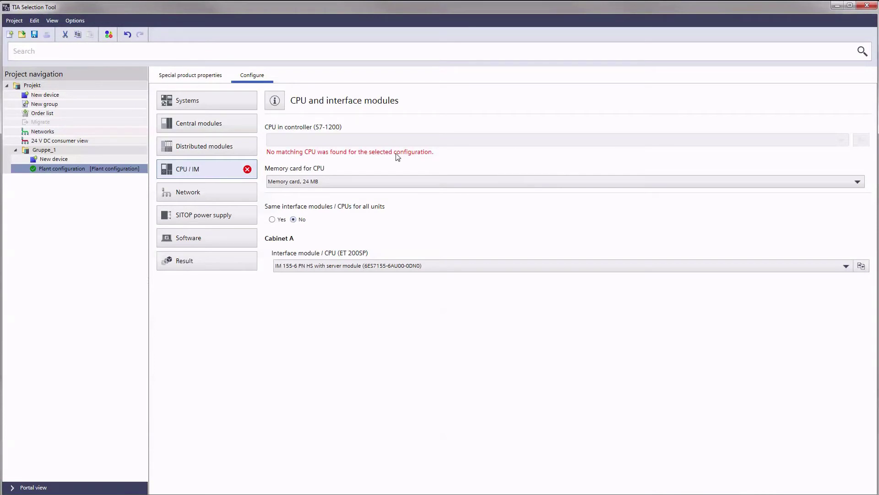
Switch central modules to Advanced Controller & IO (S7-1500 & ET 200MP)
{"action": "left_click", "coordinate": [227, 101]}
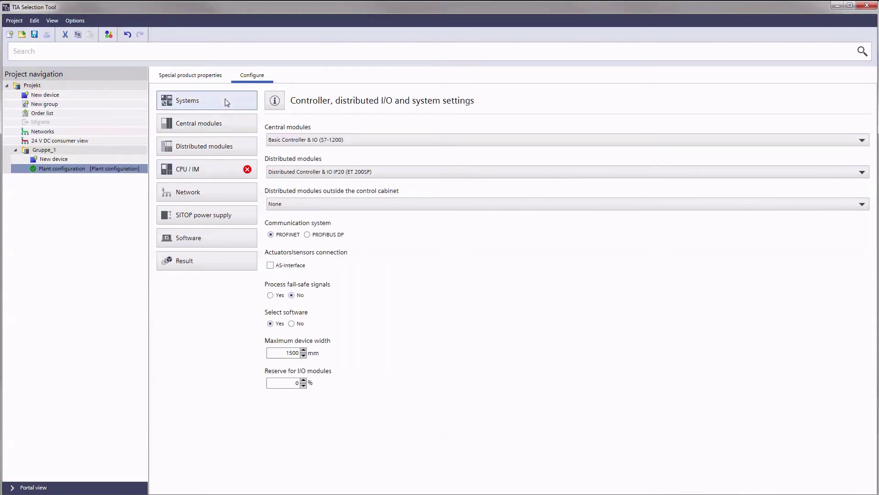
{"action": "left_click", "coordinate": [325, 143]}
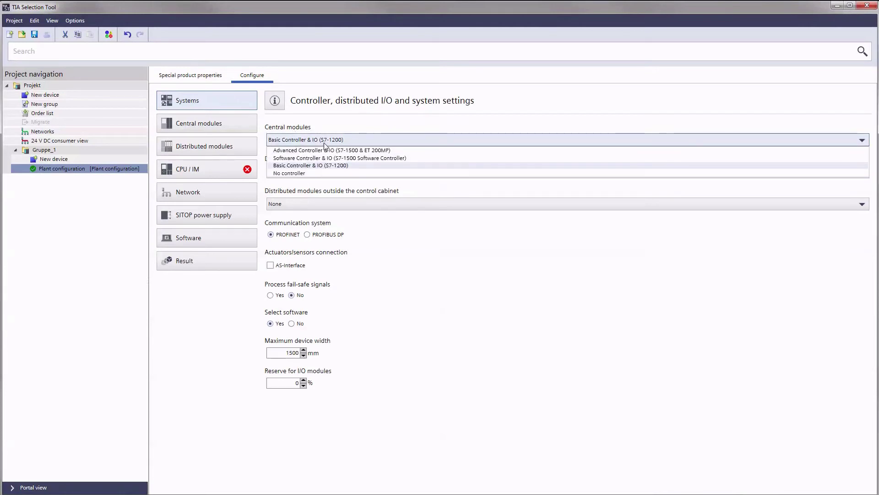
{"action": "left_click", "coordinate": [365, 151]}
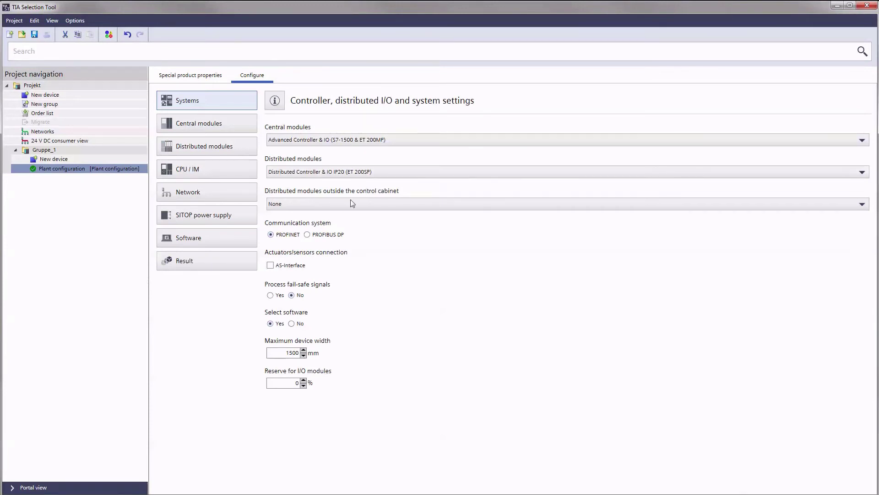
Calculate the plant result, review the article list, and create the Plant_1 devices
{"action": "left_click", "coordinate": [220, 264]}
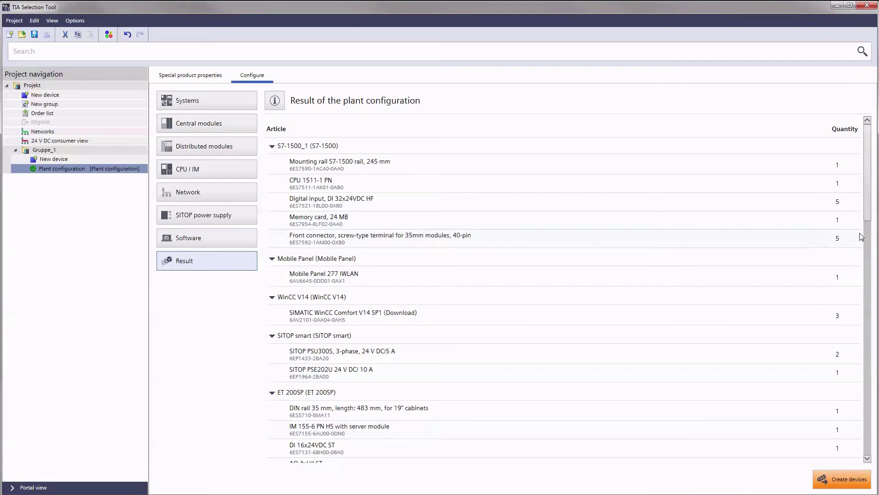
{"action": "left_click_drag", "start_coordinate": [868, 219], "coordinate": [850, 457]}
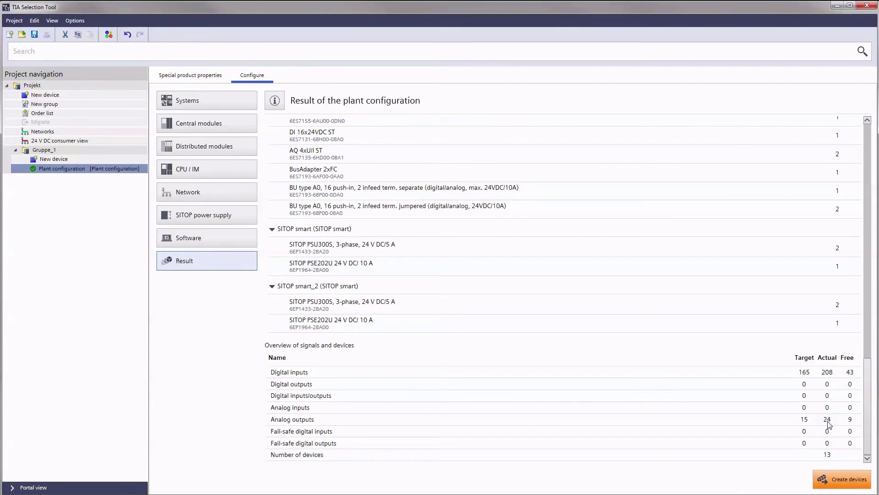
{"action": "left_click", "coordinate": [841, 483]}
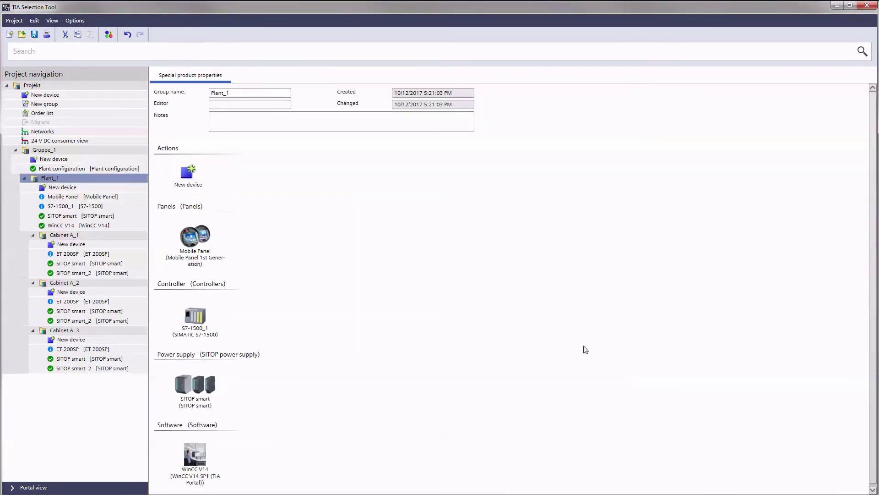
Add a 10-signal analog input module to the controller, recalculate, and generate the Plant_2 devices
{"action": "left_click", "coordinate": [68, 172]}
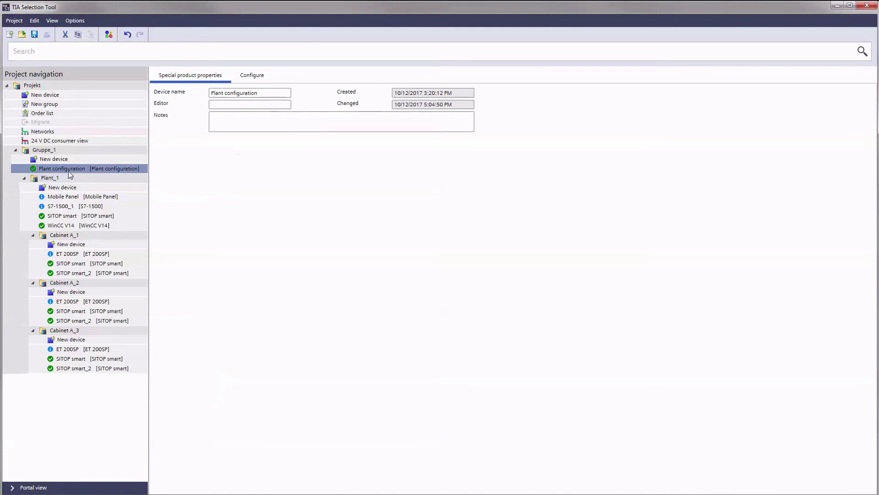
{"action": "left_click", "coordinate": [259, 78]}
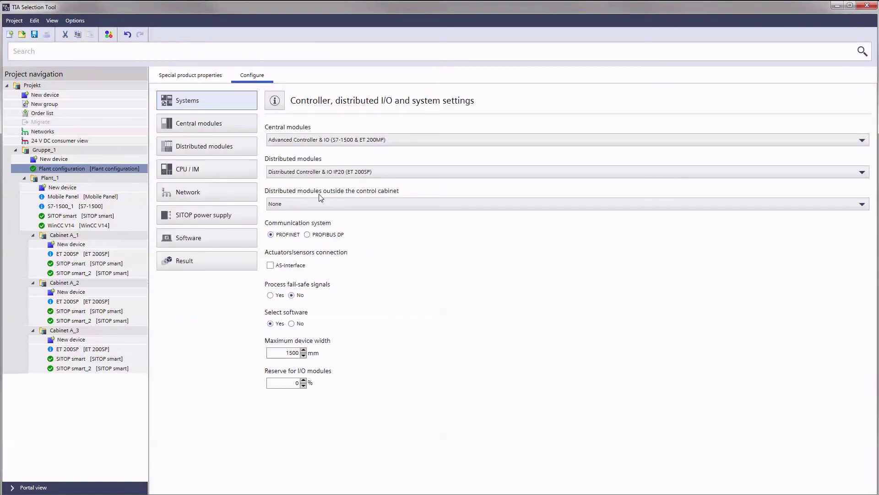
{"action": "left_click", "coordinate": [220, 127]}
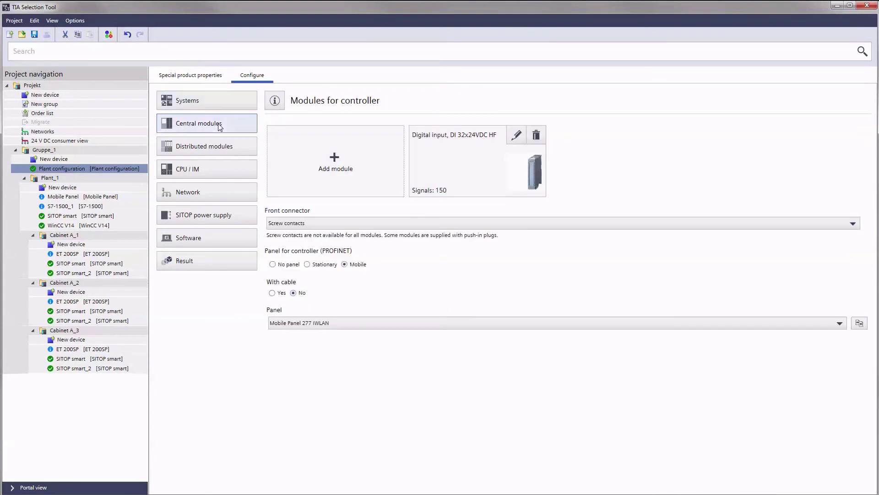
{"action": "left_click", "coordinate": [336, 164]}
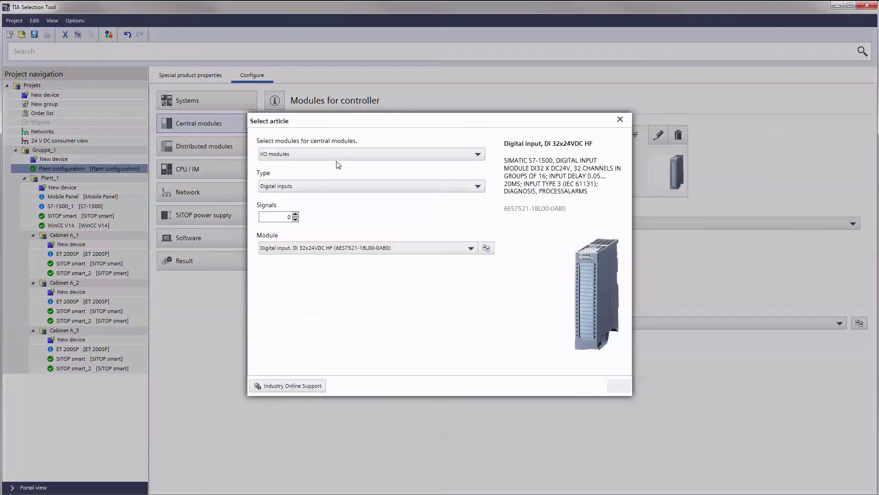
{"action": "left_click", "coordinate": [325, 188]}
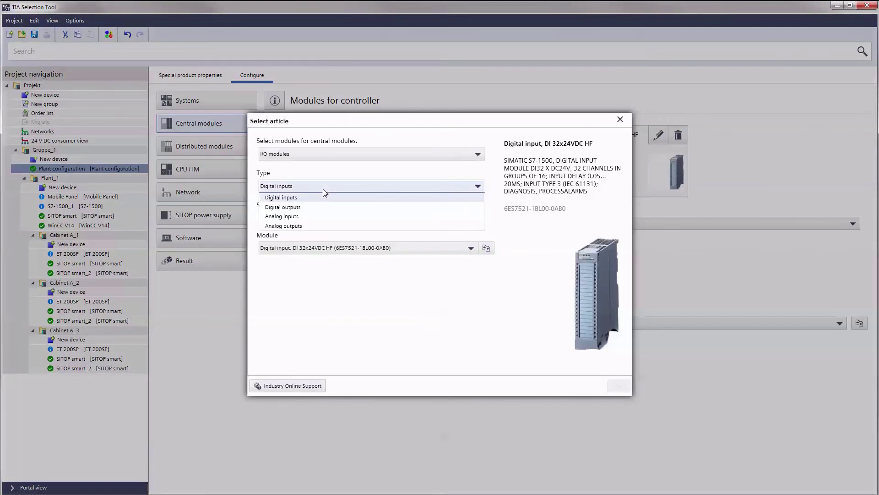
{"action": "left_click", "coordinate": [307, 216]}
{"action": "left_click", "coordinate": [296, 215]}
{"action": "left_click", "coordinate": [296, 215]}
{"action": "left_click", "coordinate": [295, 215]}
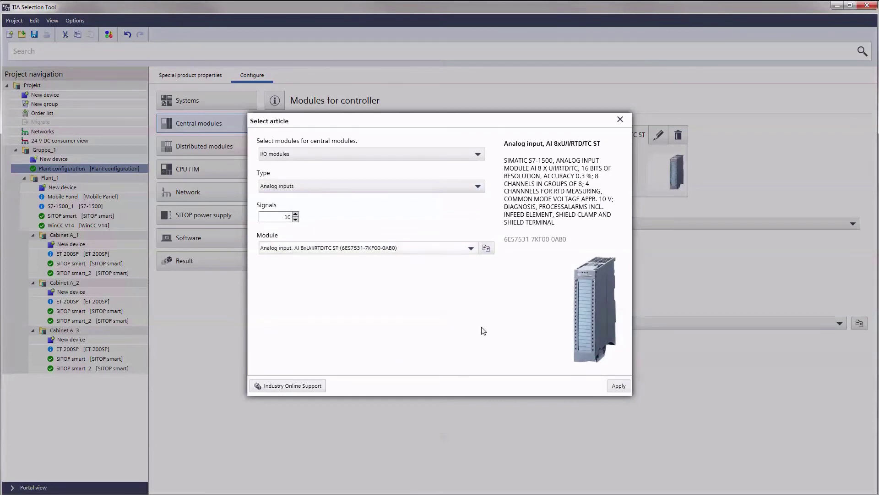
{"action": "left_click", "coordinate": [618, 385]}
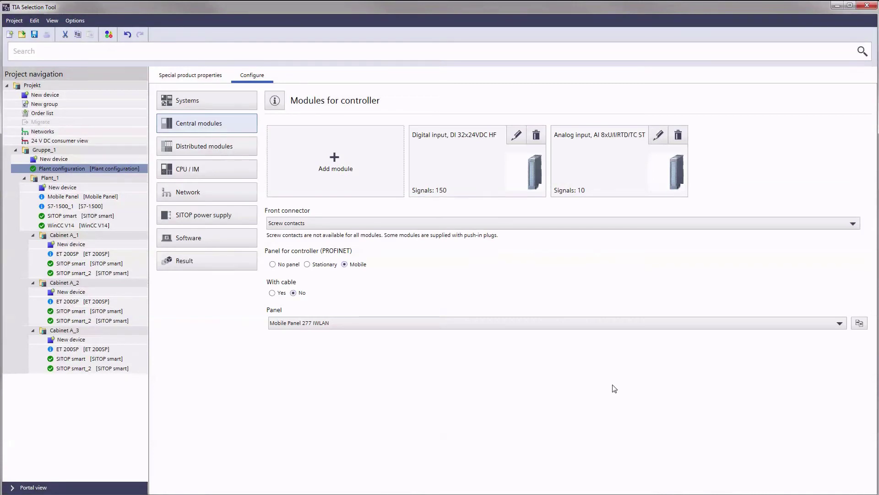
{"action": "left_click", "coordinate": [206, 263]}
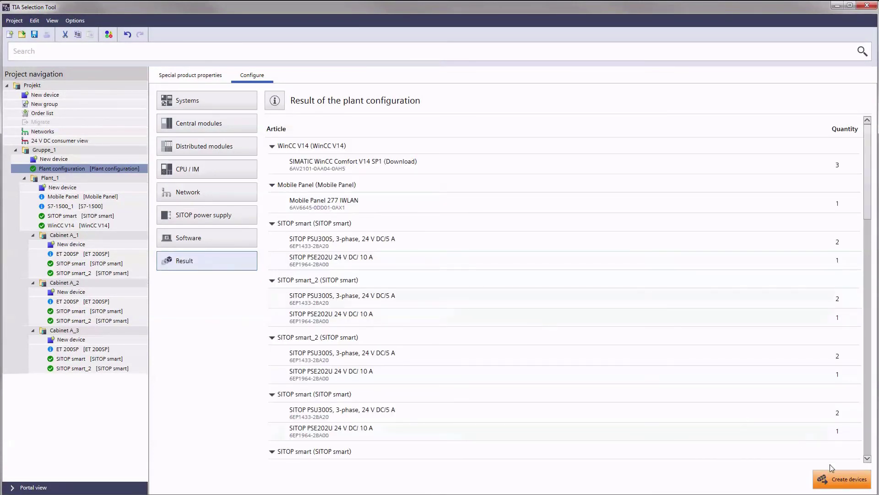
{"action": "left_click", "coordinate": [840, 479]}
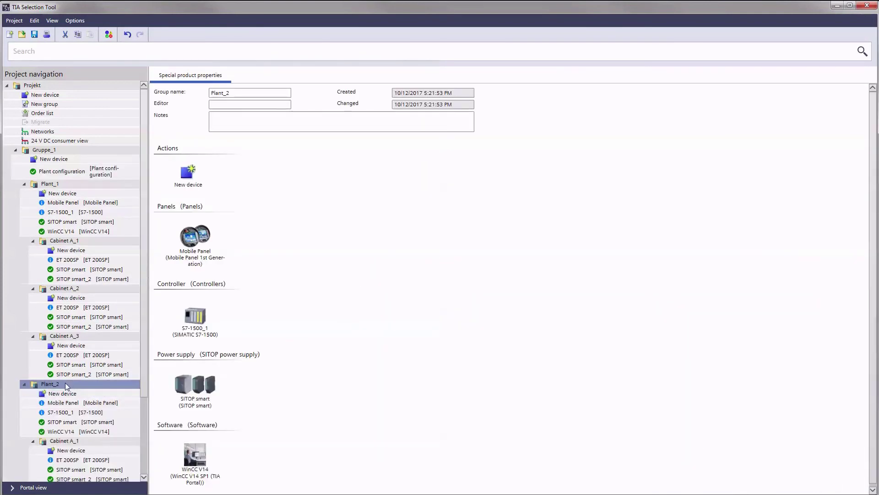
Log on to the Industry Mall with the account credentials and review the priced order list
{"action": "left_click", "coordinate": [45, 114]}
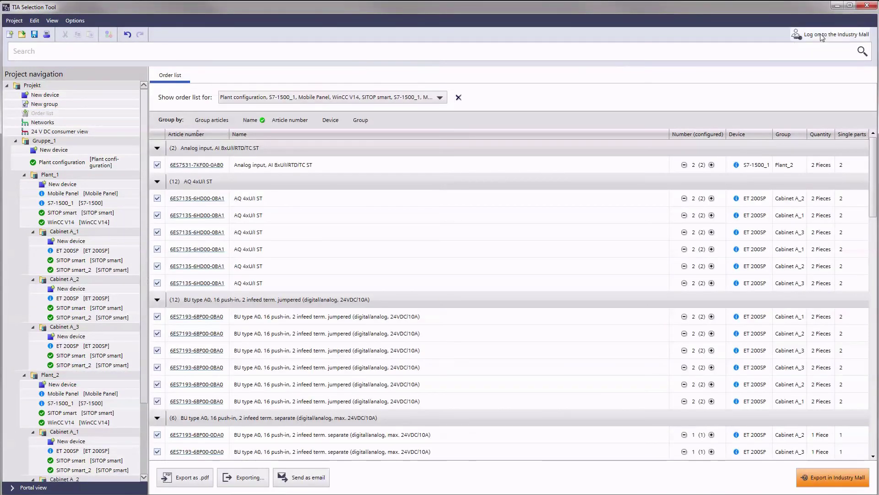
{"action": "left_click", "coordinate": [823, 37]}
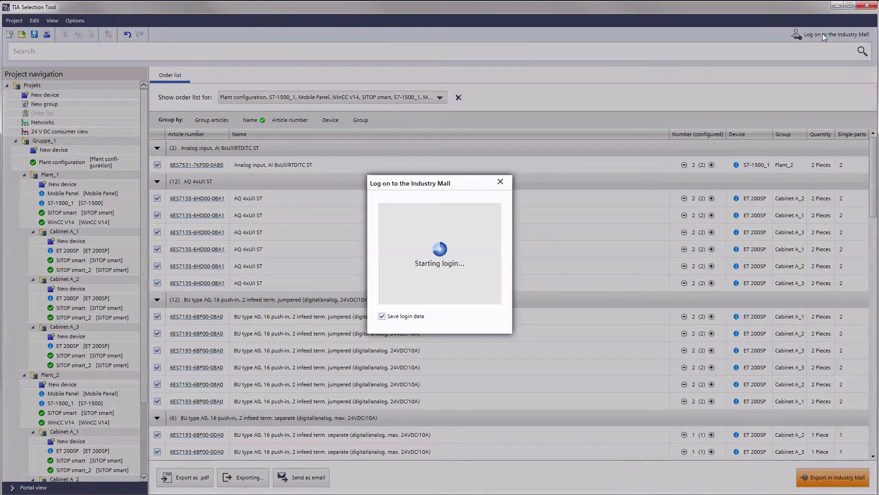
{"action": "left_click", "coordinate": [396, 256]}
{"action": "type", "text": "Your_Login"}
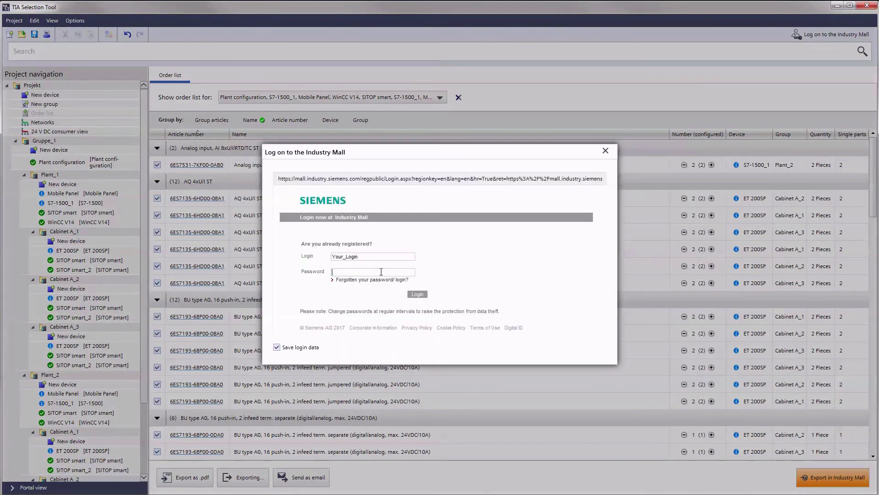
{"action": "key", "text": "ctrl+v"}
{"action": "left_click", "coordinate": [417, 294]}
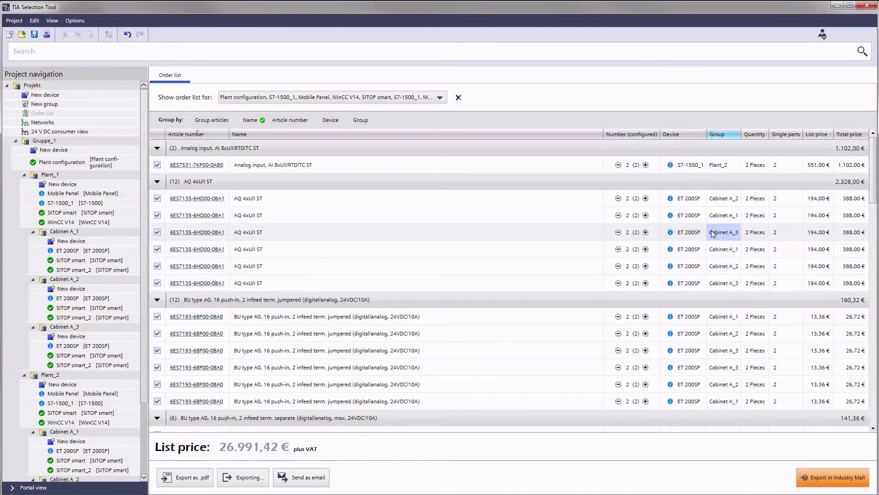
{"action": "left_click_drag", "start_coordinate": [875, 157], "coordinate": [866, 411]}
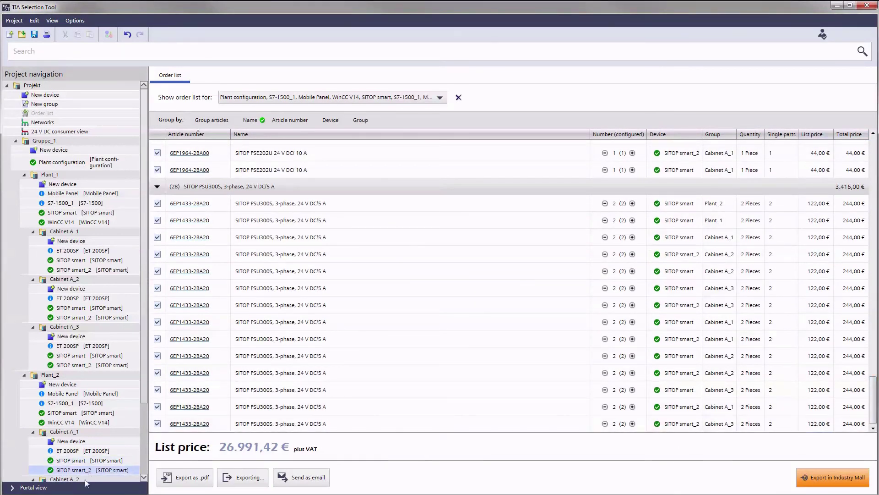
Go to the portal view and show the list of device series
{"action": "left_click", "coordinate": [28, 487]}
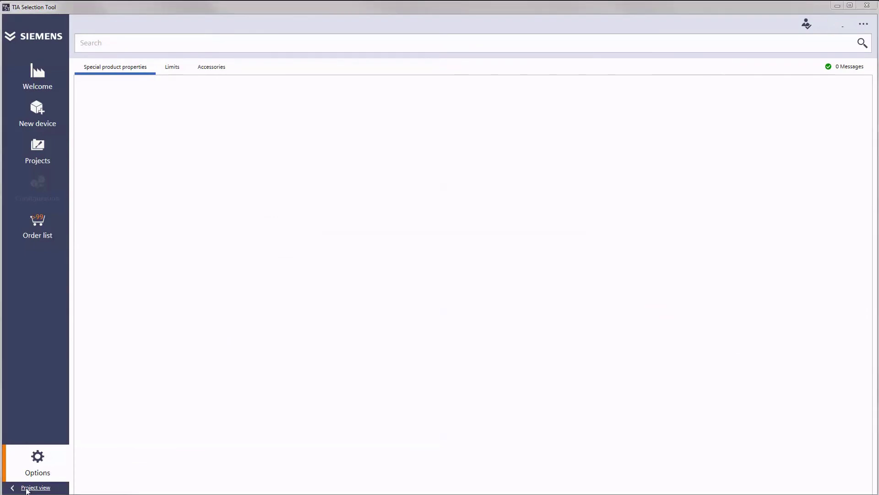
{"action": "left_click", "coordinate": [40, 119]}
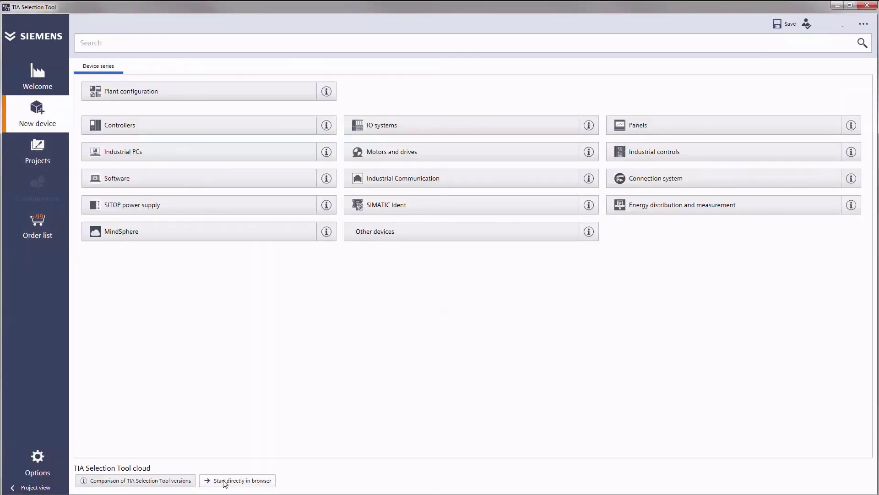
Start a new cloud plant configuration and view its central and ET 200SP_Unit_1 distributed modules
{"action": "mouse_move", "coordinate": [224, 482]}
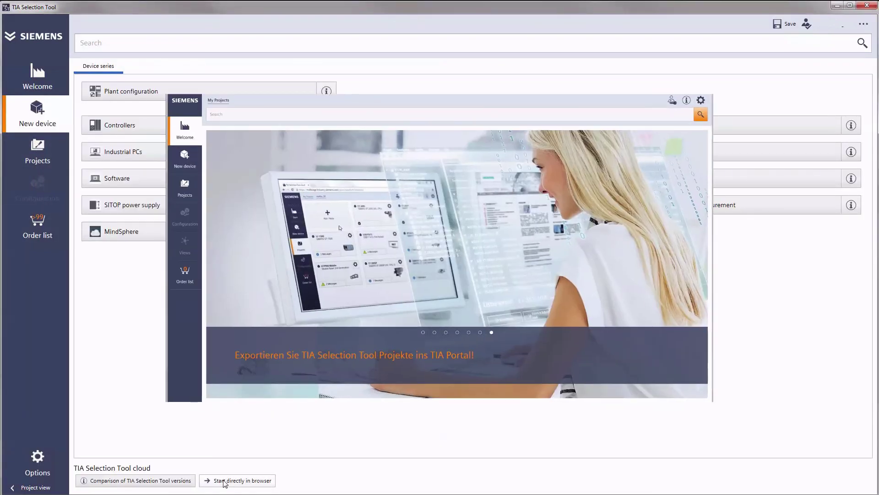
{"action": "left_click", "coordinate": [31, 106]}
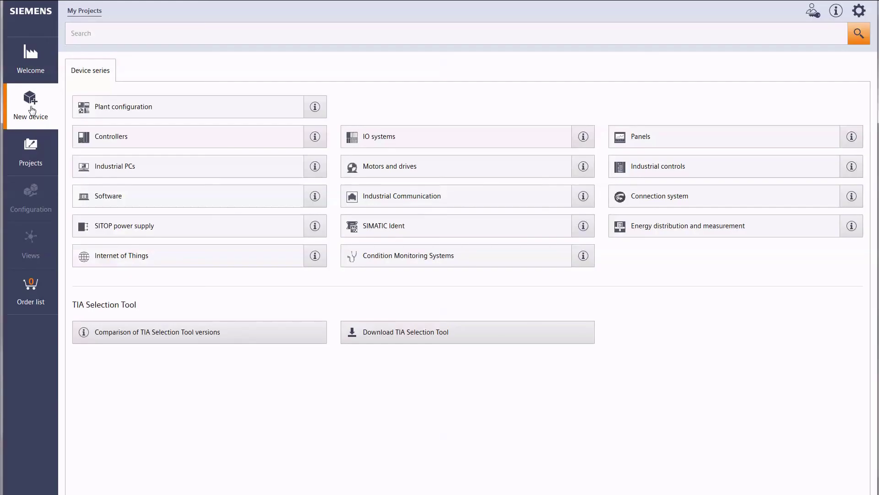
{"action": "left_click", "coordinate": [152, 109]}
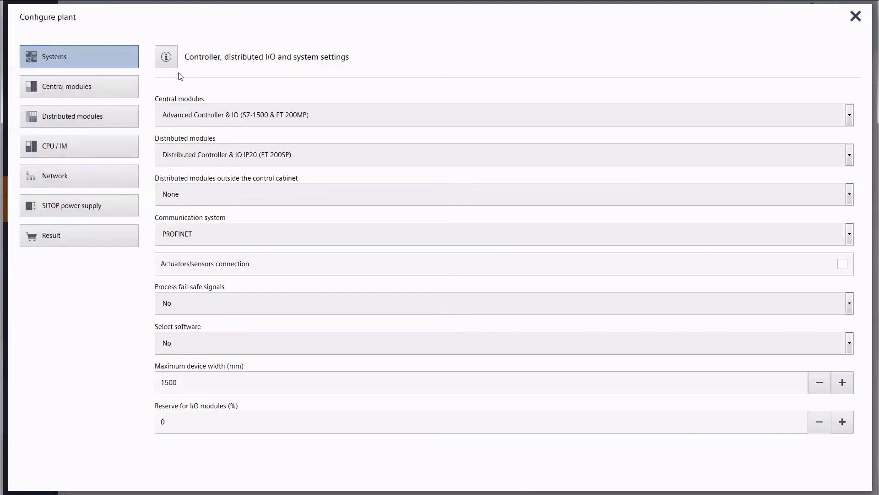
{"action": "left_click", "coordinate": [123, 88]}
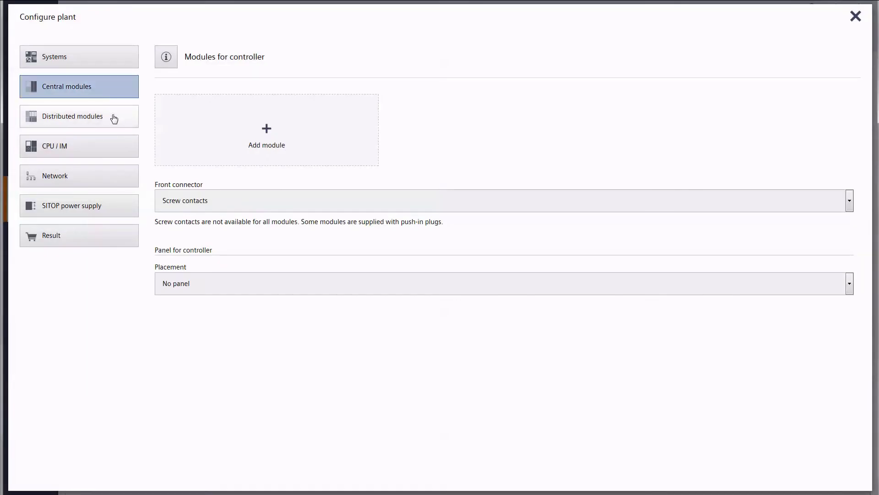
{"action": "left_click", "coordinate": [113, 118]}
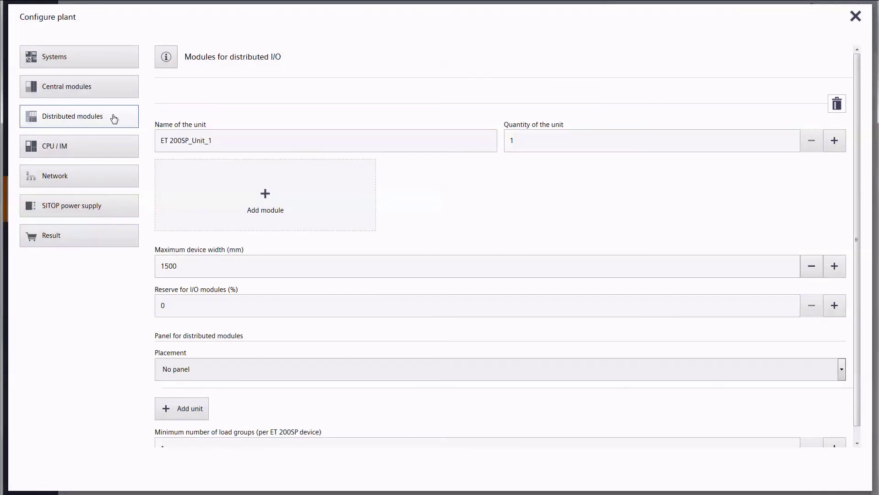